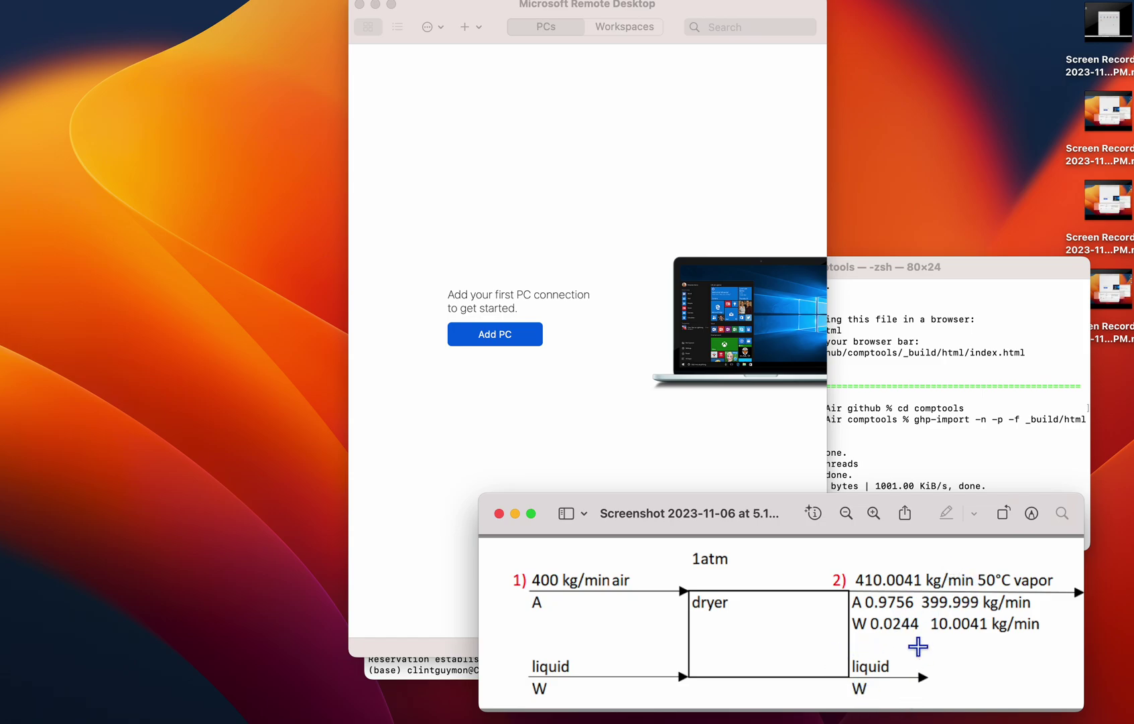
# Switch to the remote Windows desktop, search for "aspen" and launch Aspen Plus V12.1.
pyautogui.hotkey('ctrl', 'Up')
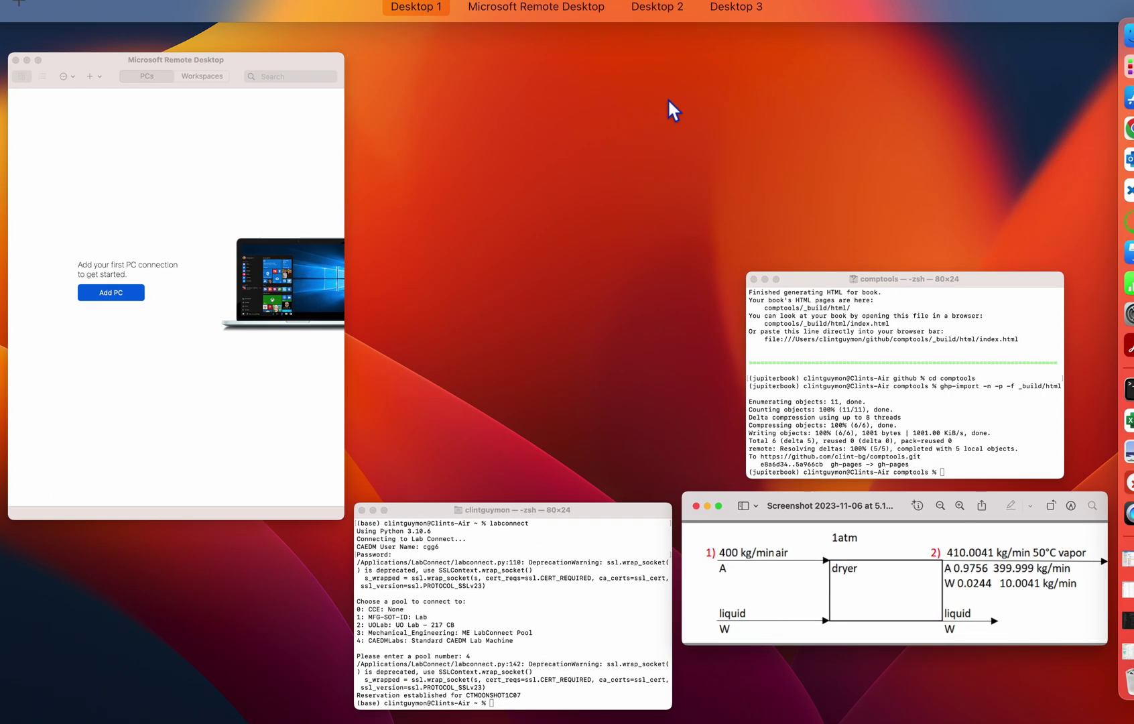
pyautogui.click(538, 41)
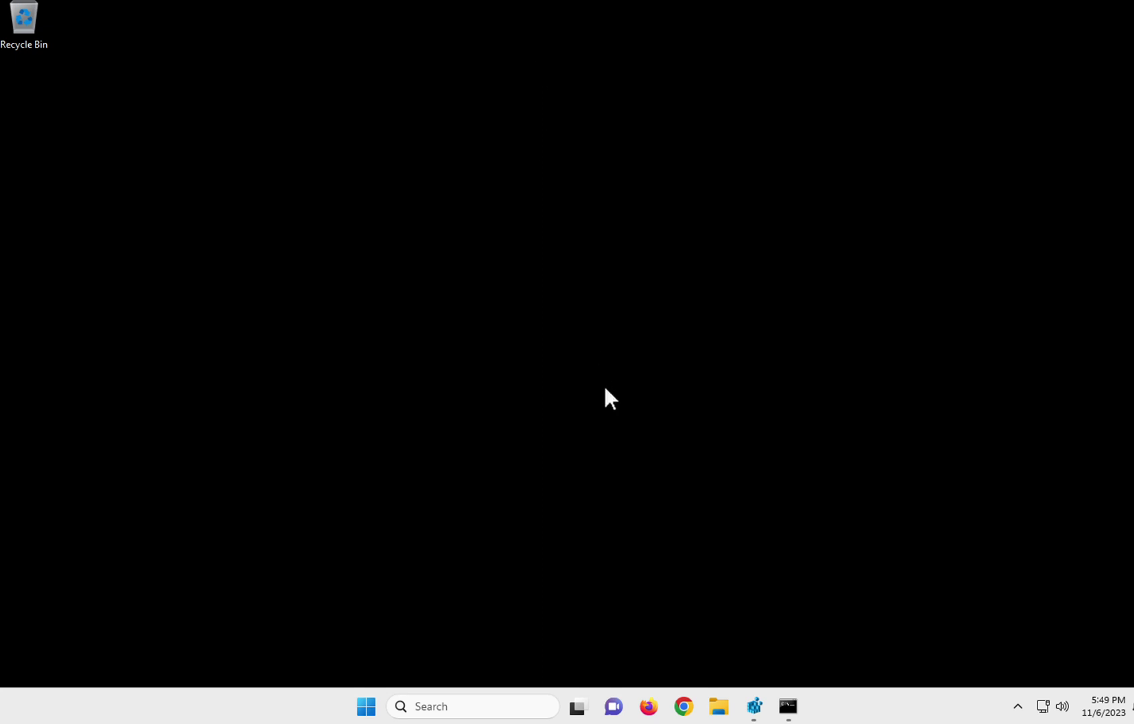
pyautogui.click(442, 702)
pyautogui.write('aps')
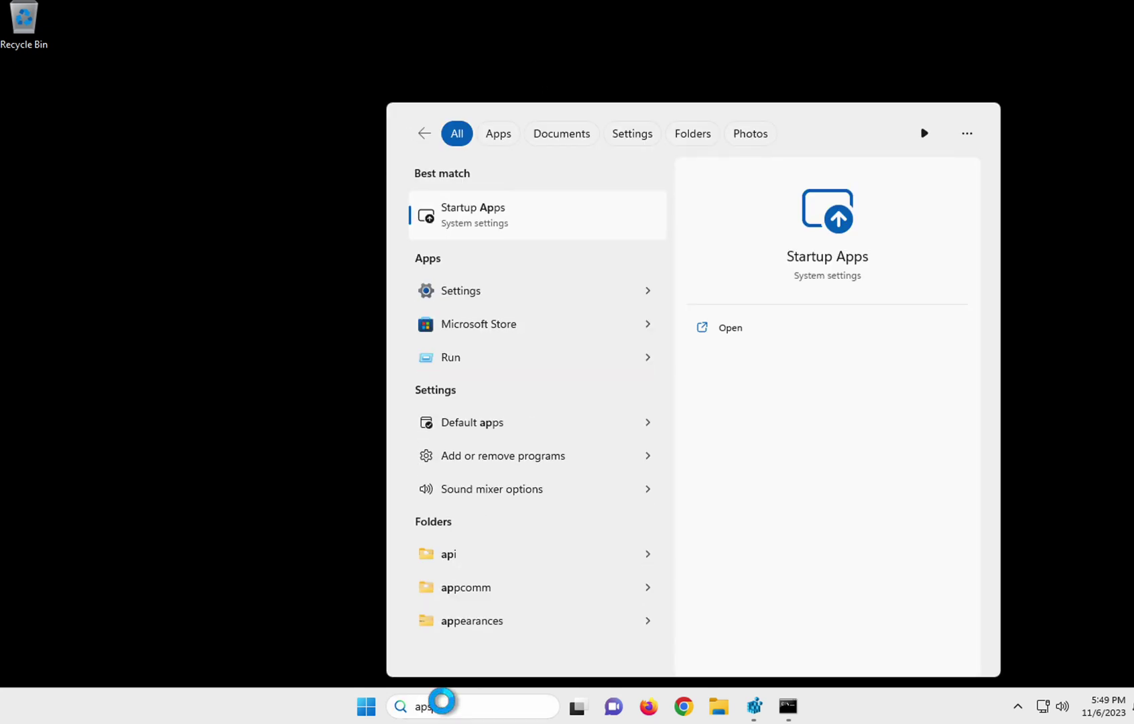
pyautogui.press('BackSpace')
pyautogui.press('BackSpace')
pyautogui.write('aspen')
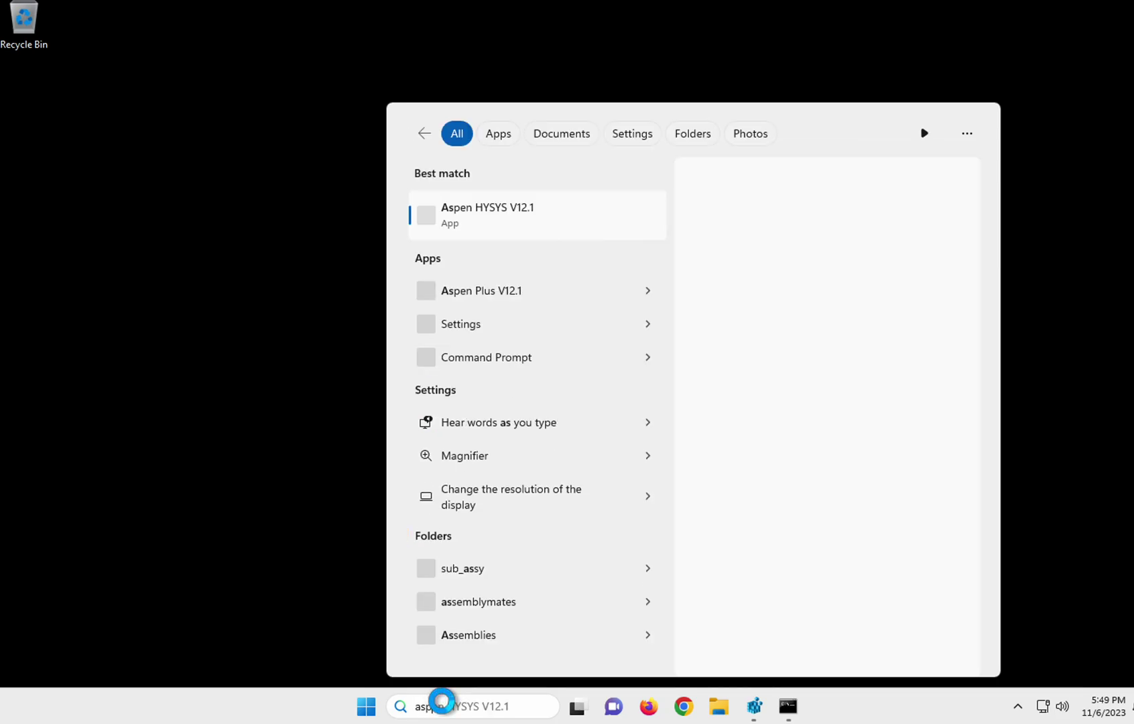
pyautogui.click(508, 212)
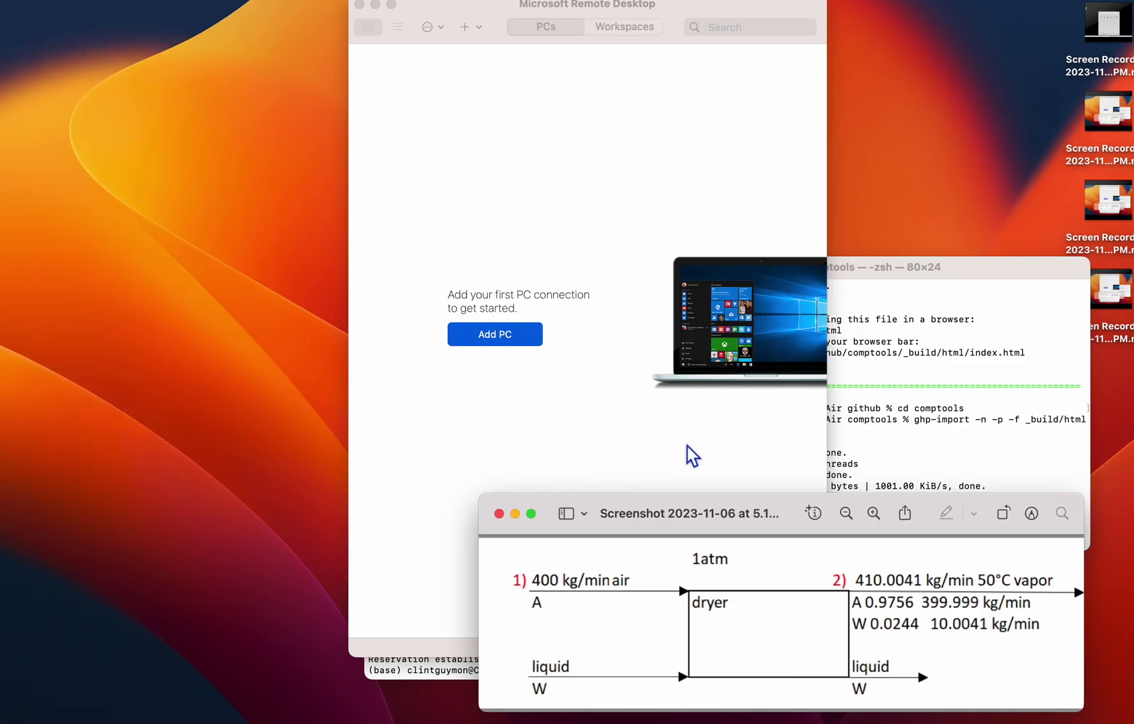
# Reposition the dryer flow diagram on the local desktop to review it, and return to the remote Windows desktop.
pyautogui.moveTo(695, 513); pyautogui.dragTo(605, 470)
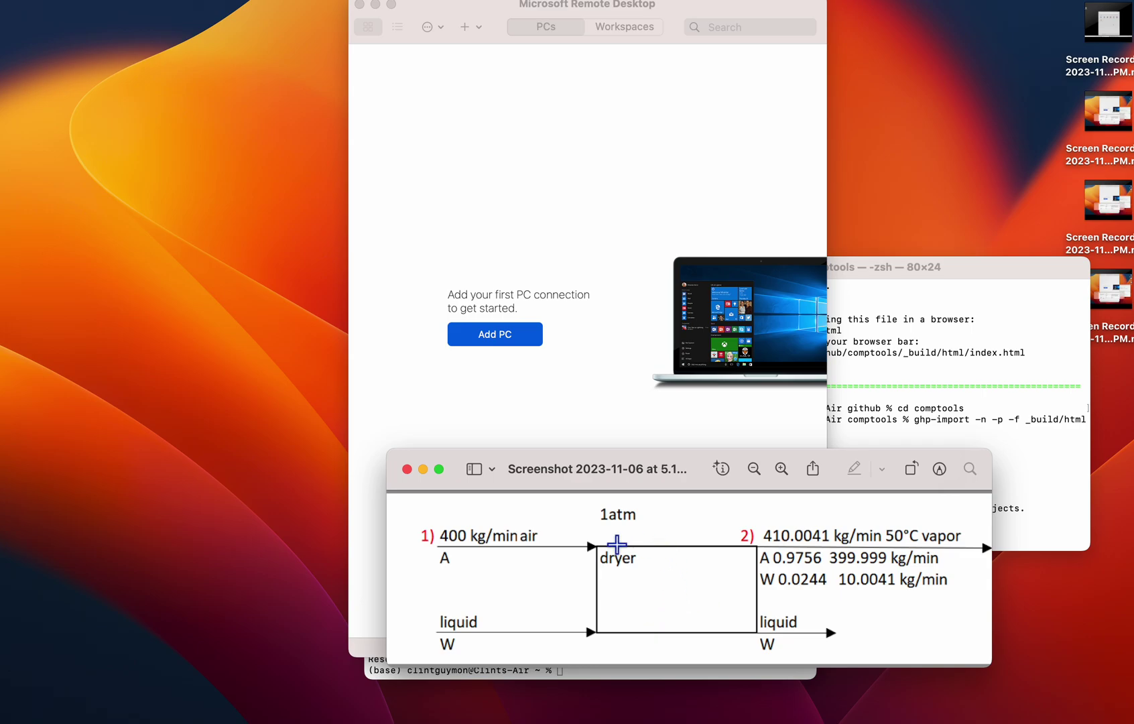
pyautogui.hotkey('ctrl', 'Up')
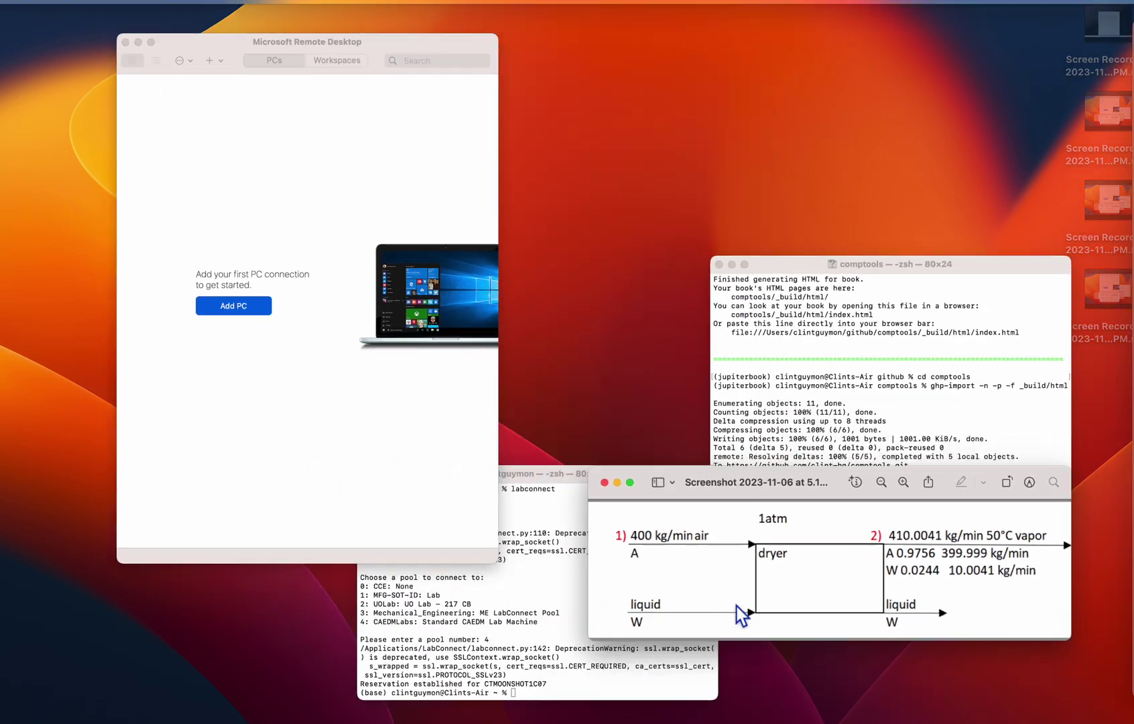
pyautogui.click(544, 30)
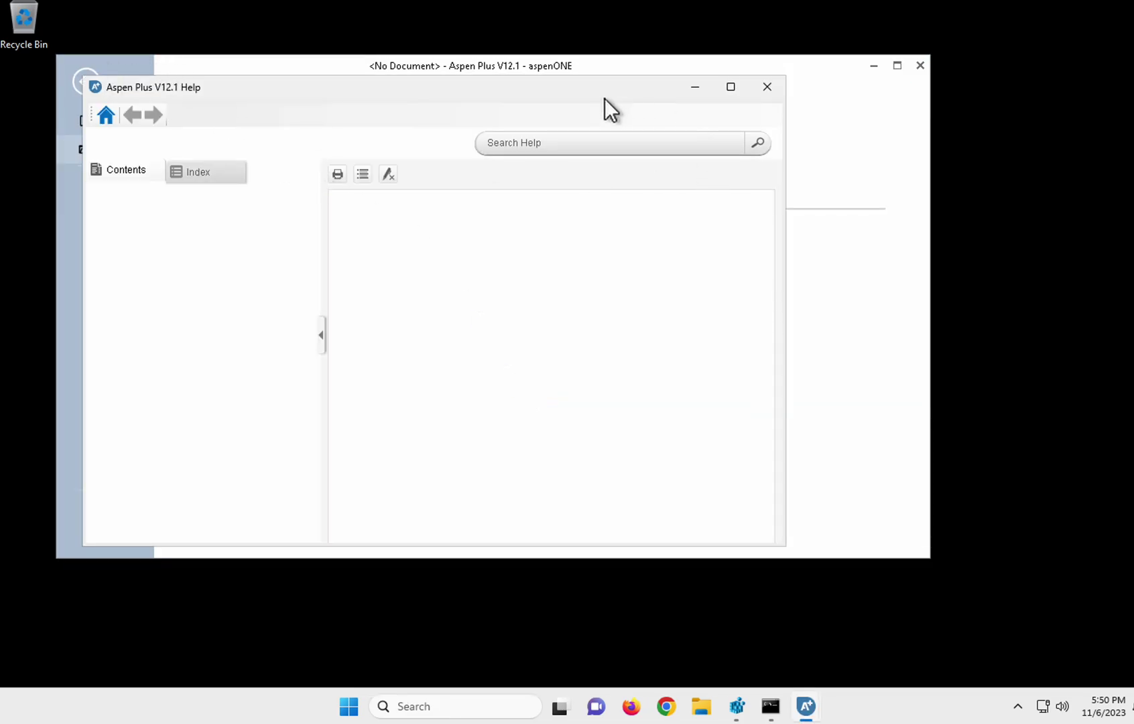
# Dismiss the Aspen Plus Help window and create a new simulation in an enlarged program window.
pyautogui.moveTo(639, 104); pyautogui.dragTo(743, 192)
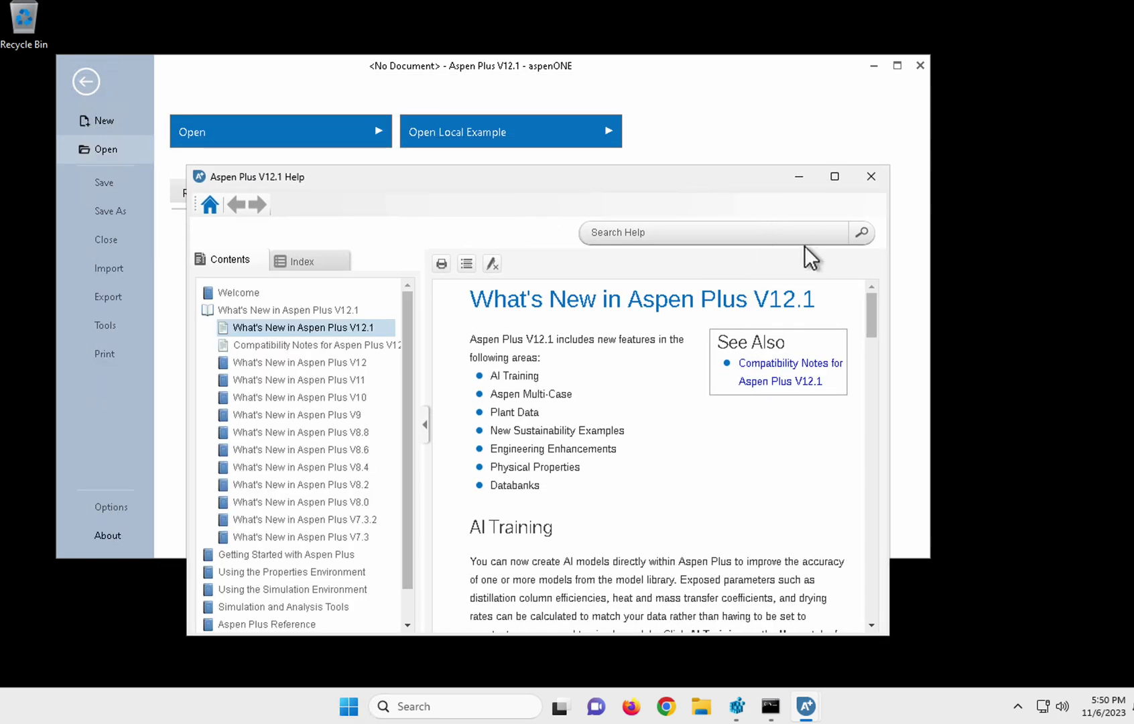
pyautogui.click(870, 180)
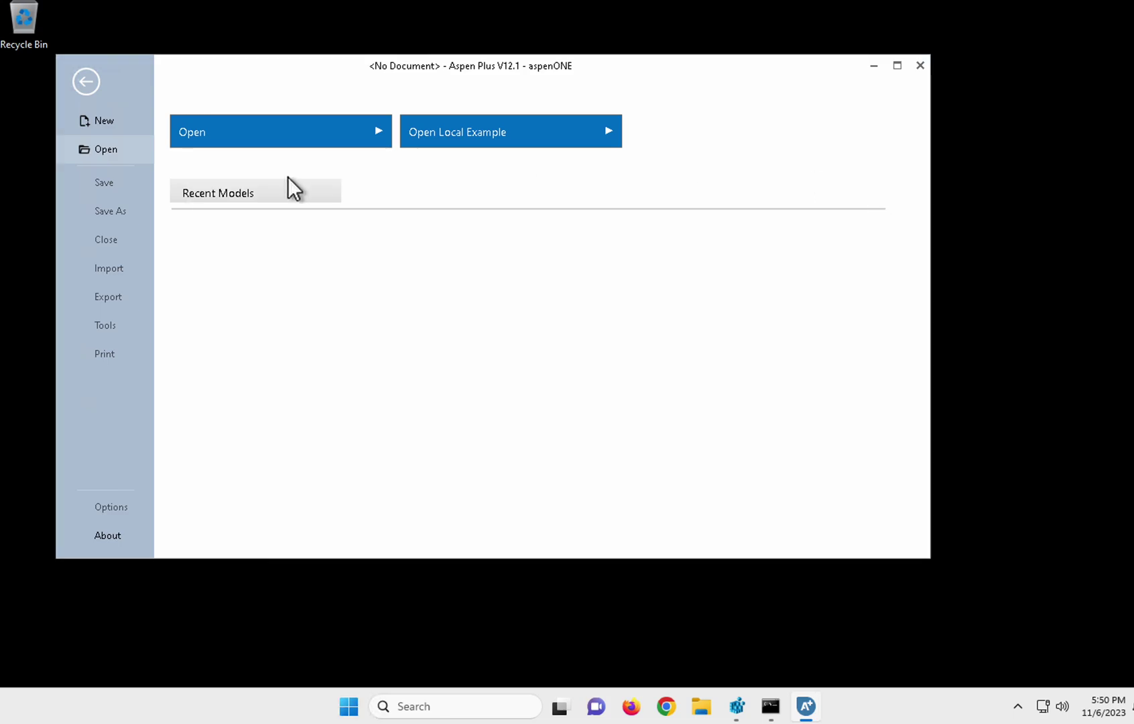
pyautogui.click(107, 120)
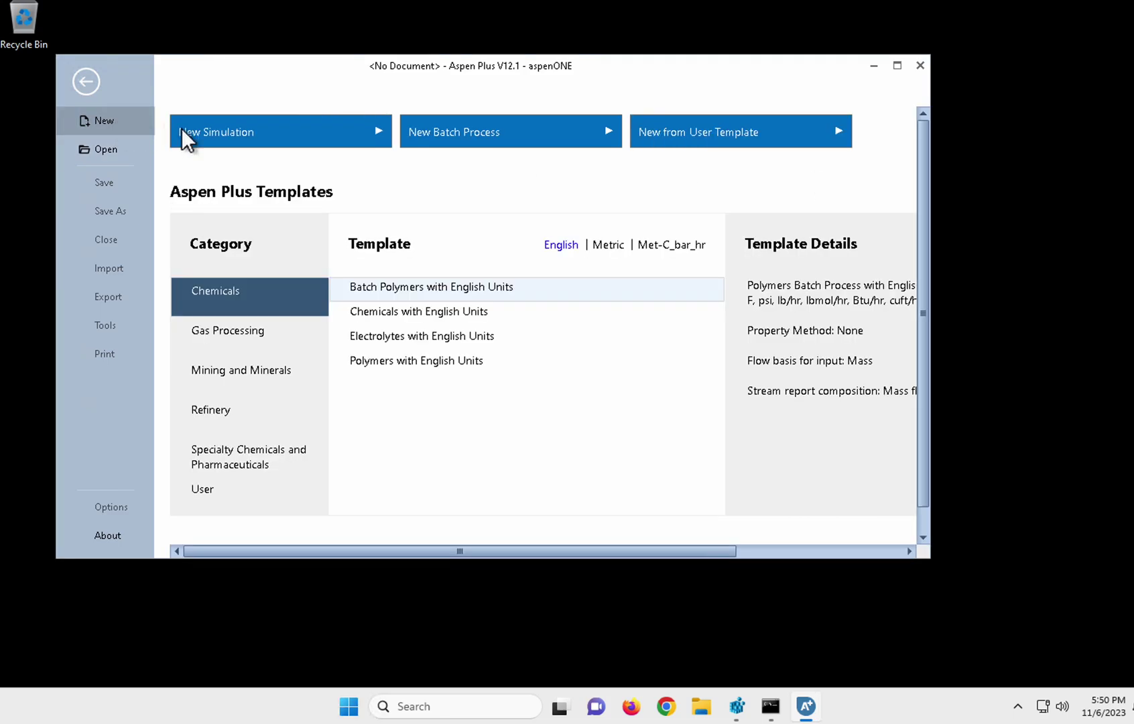
pyautogui.click(246, 131)
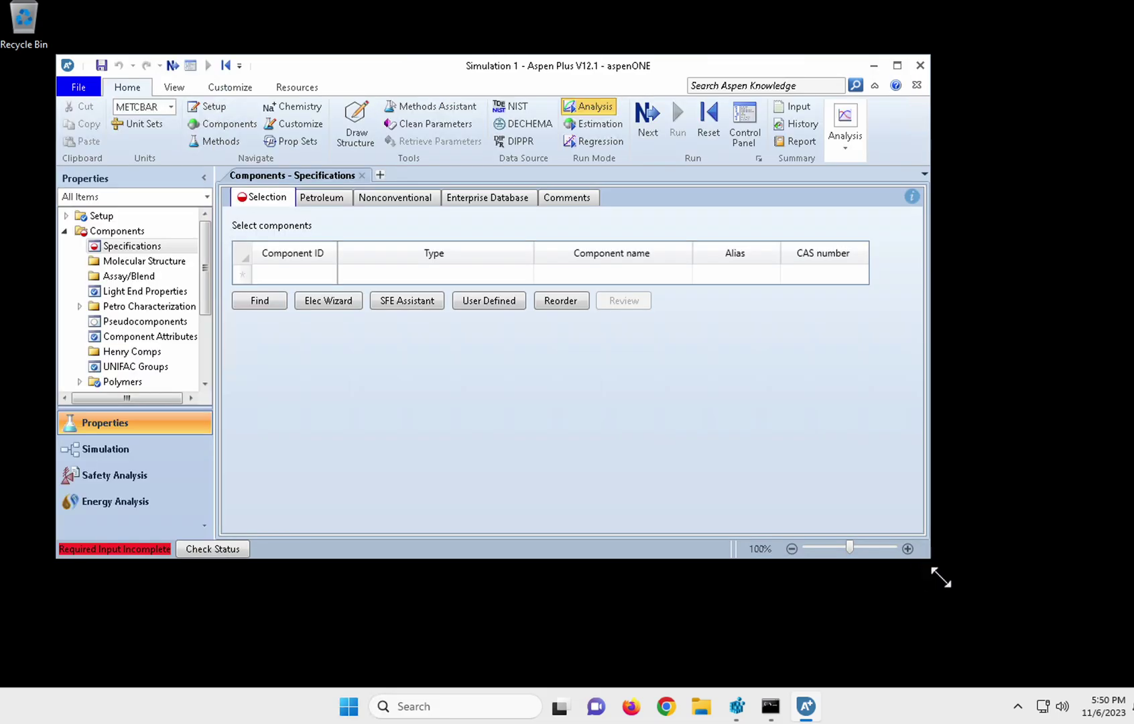
pyautogui.moveTo(941, 577); pyautogui.dragTo(992, 644)
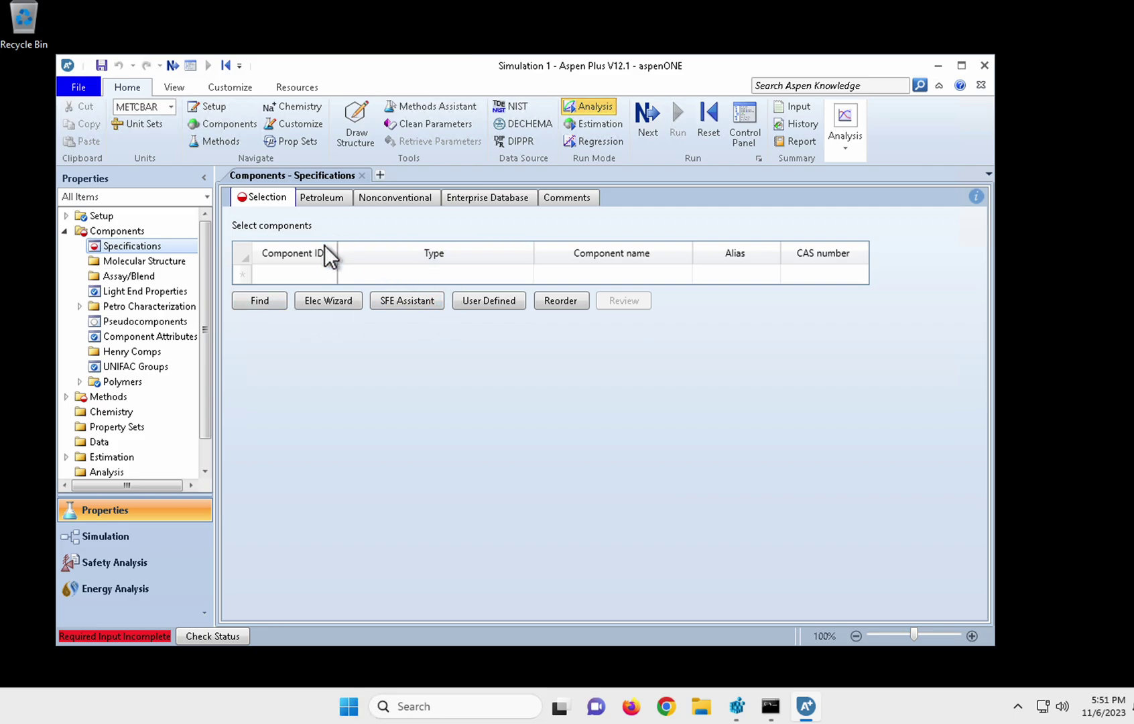
# Find the compound whose name equals "air" and add AIR to the component list.
pyautogui.click(273, 302)
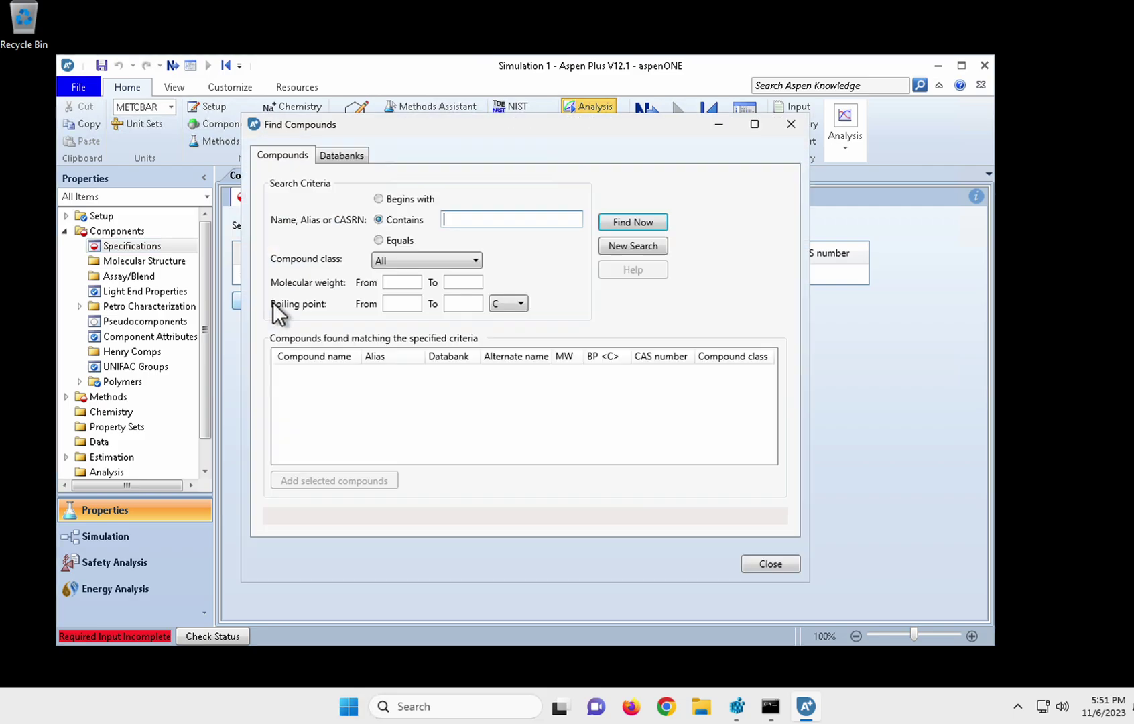
pyautogui.click(388, 239)
pyautogui.click(529, 221)
pyautogui.write('air')
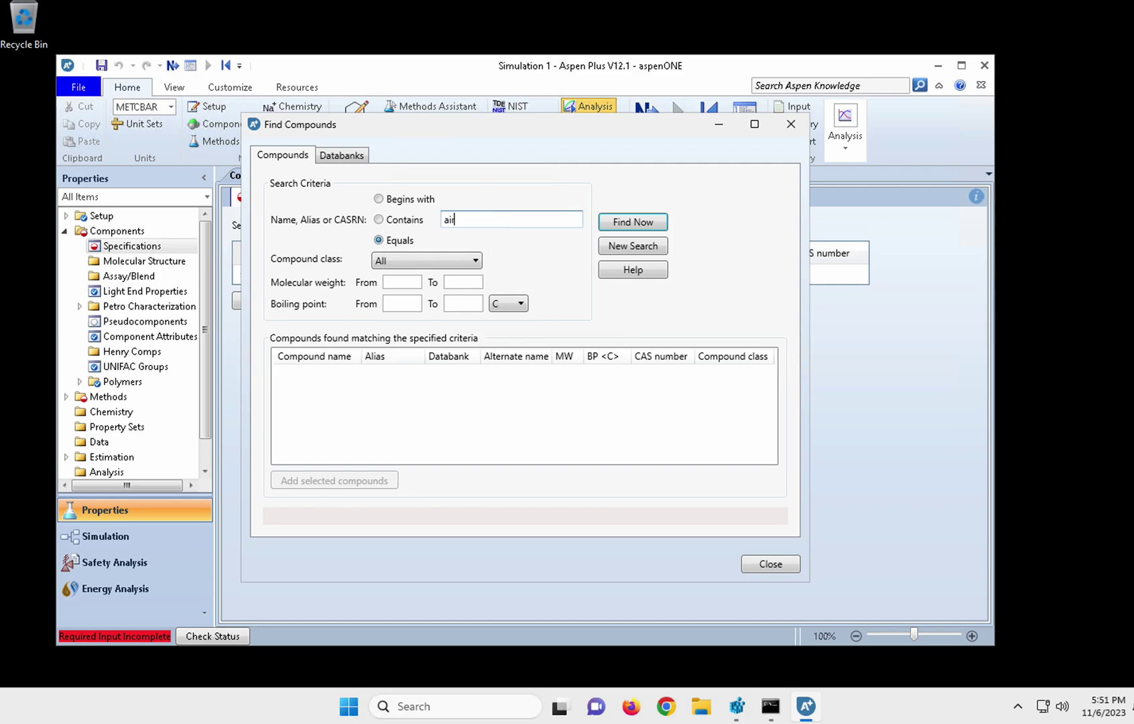
pyautogui.press('Return')
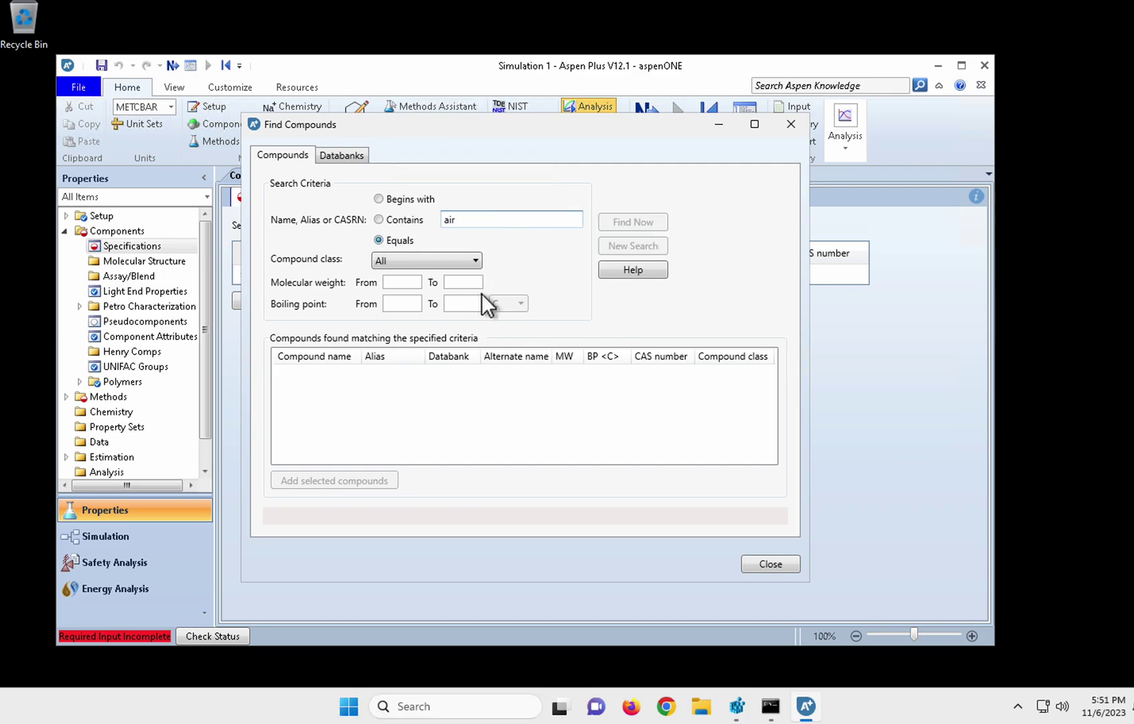
pyautogui.click(390, 369)
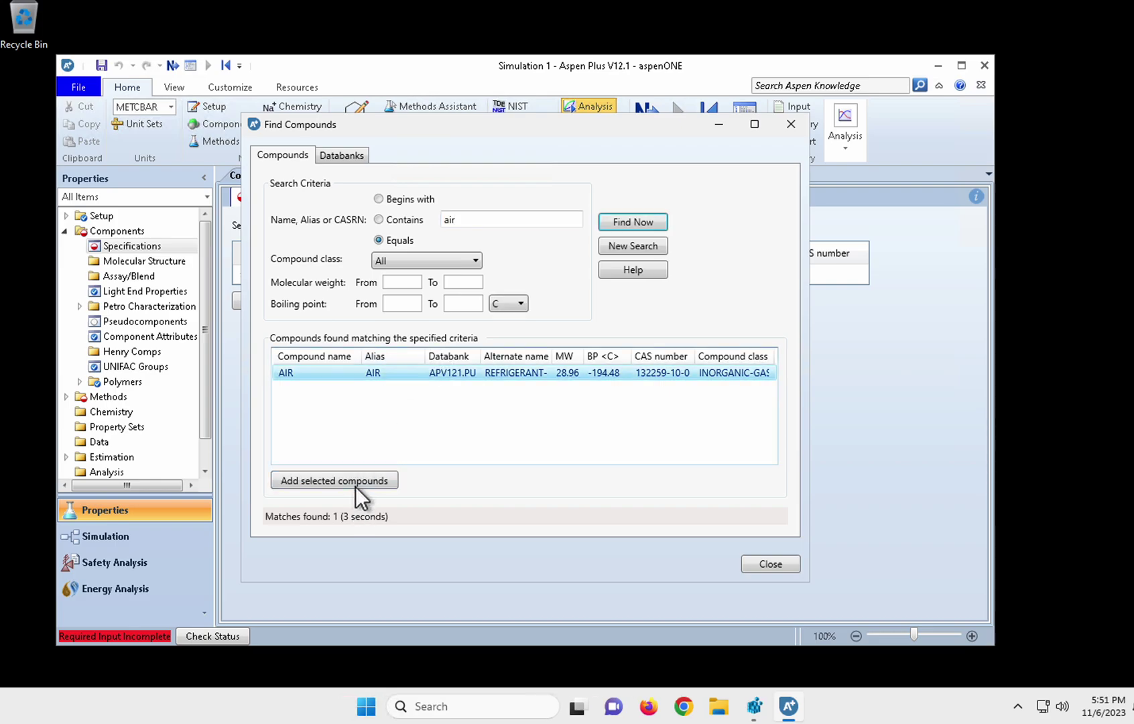
pyautogui.click(356, 481)
# Find the compound whose name equals "water", add WATER to the component list and close the compound search.
pyautogui.doubleClick(462, 223)
pyautogui.write('water')
pyautogui.press('Return')
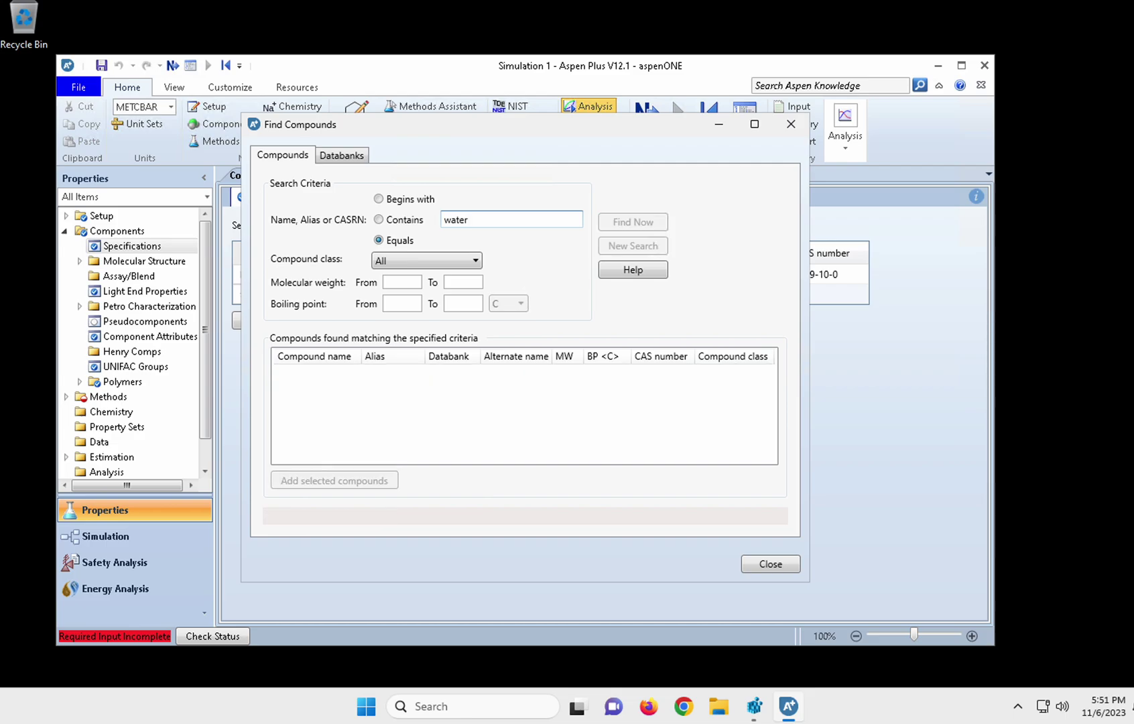
pyautogui.click(338, 378)
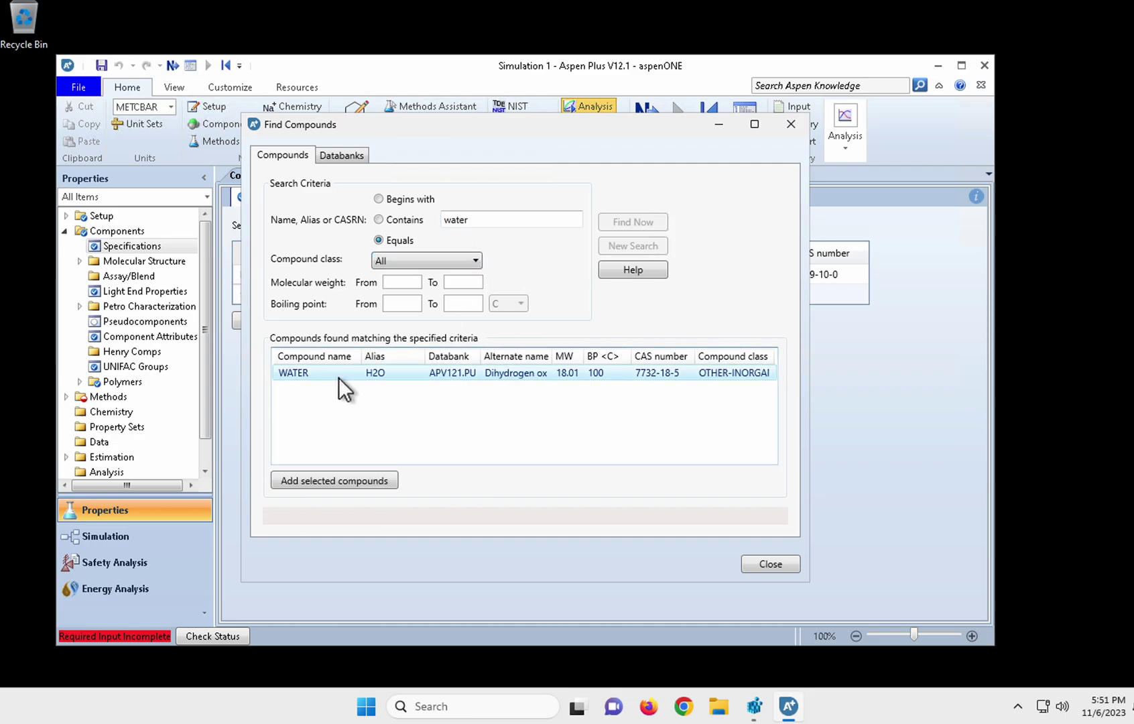
pyautogui.click(361, 479)
pyautogui.click(579, 370)
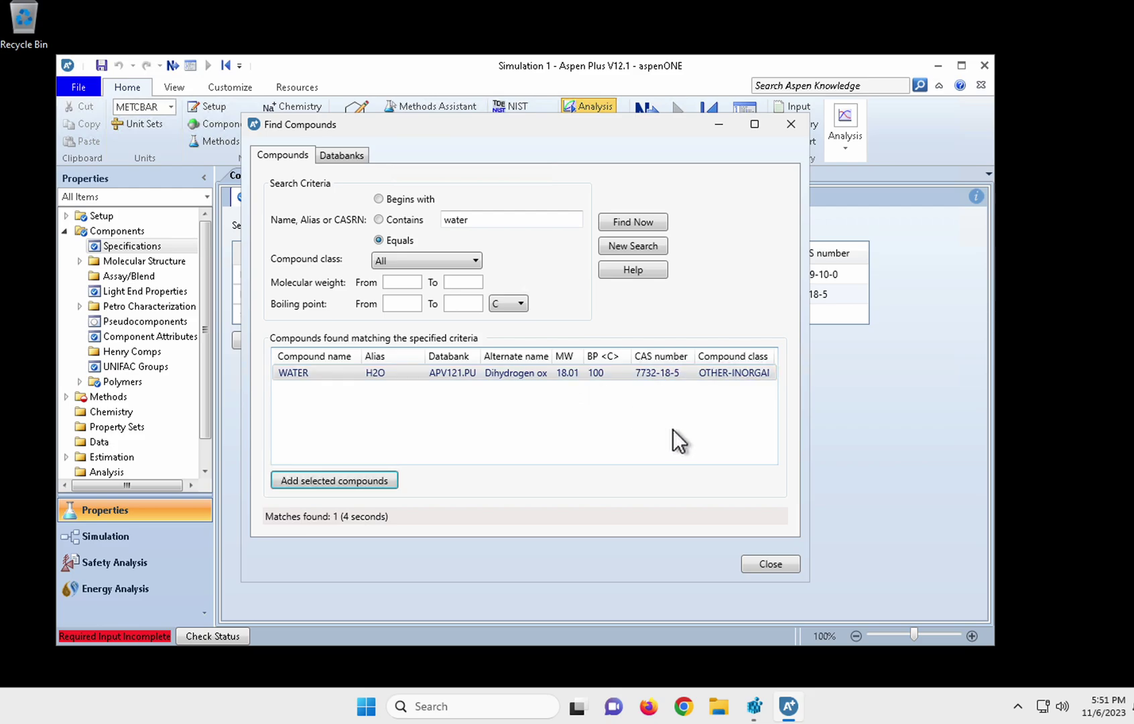
pyautogui.click(751, 564)
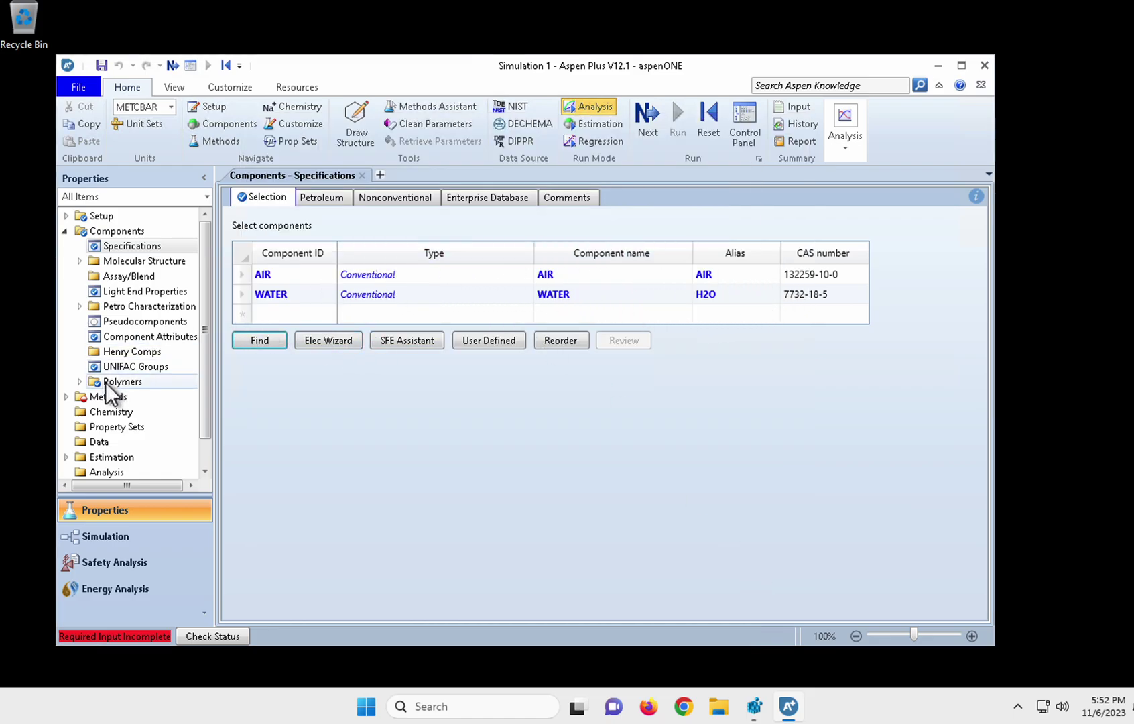
# Set the base property method to IDEAL in the Methods specifications.
pyautogui.click(65, 396)
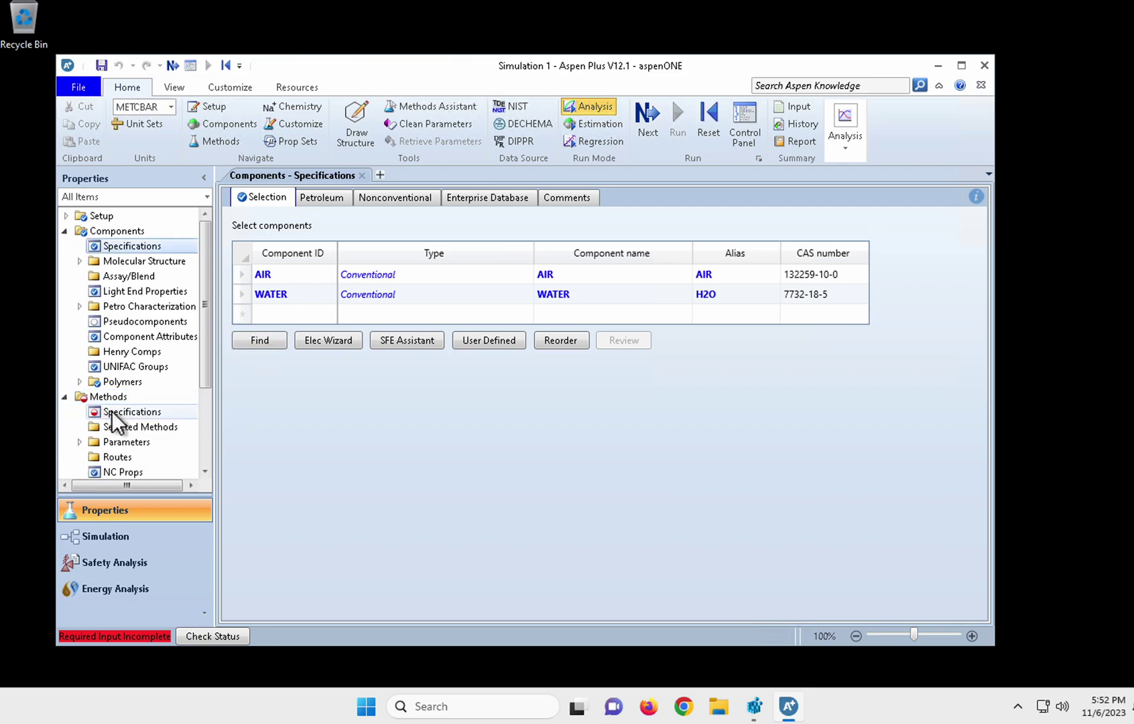
pyautogui.click(112, 410)
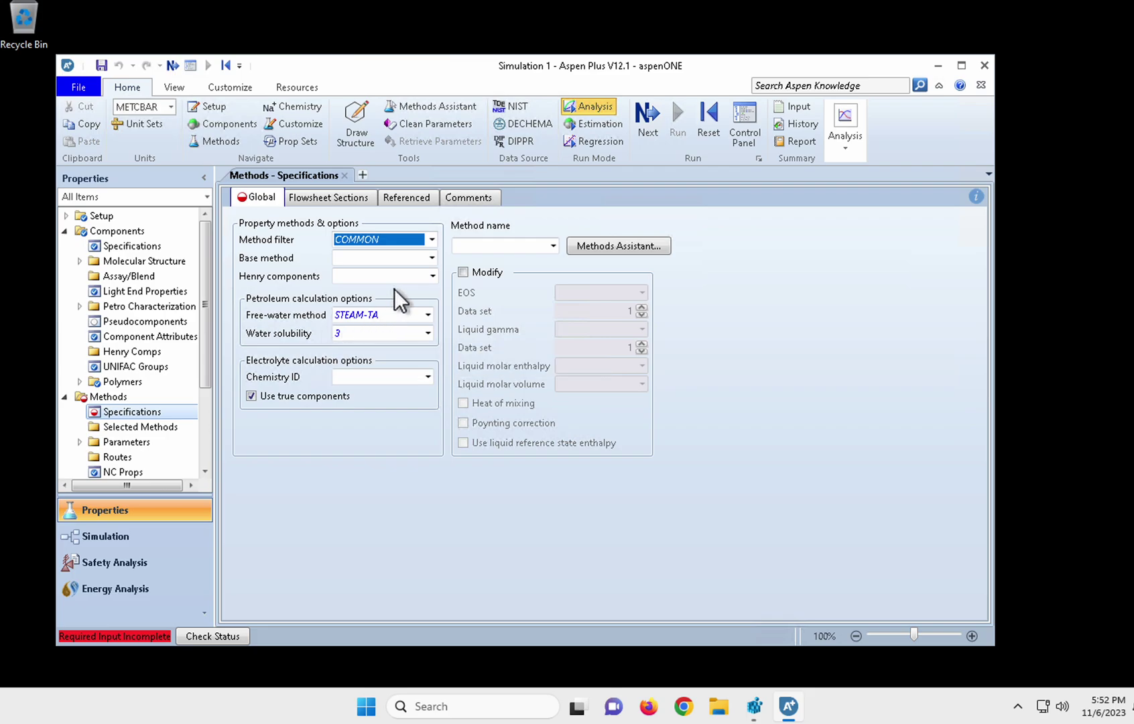
pyautogui.click(430, 258)
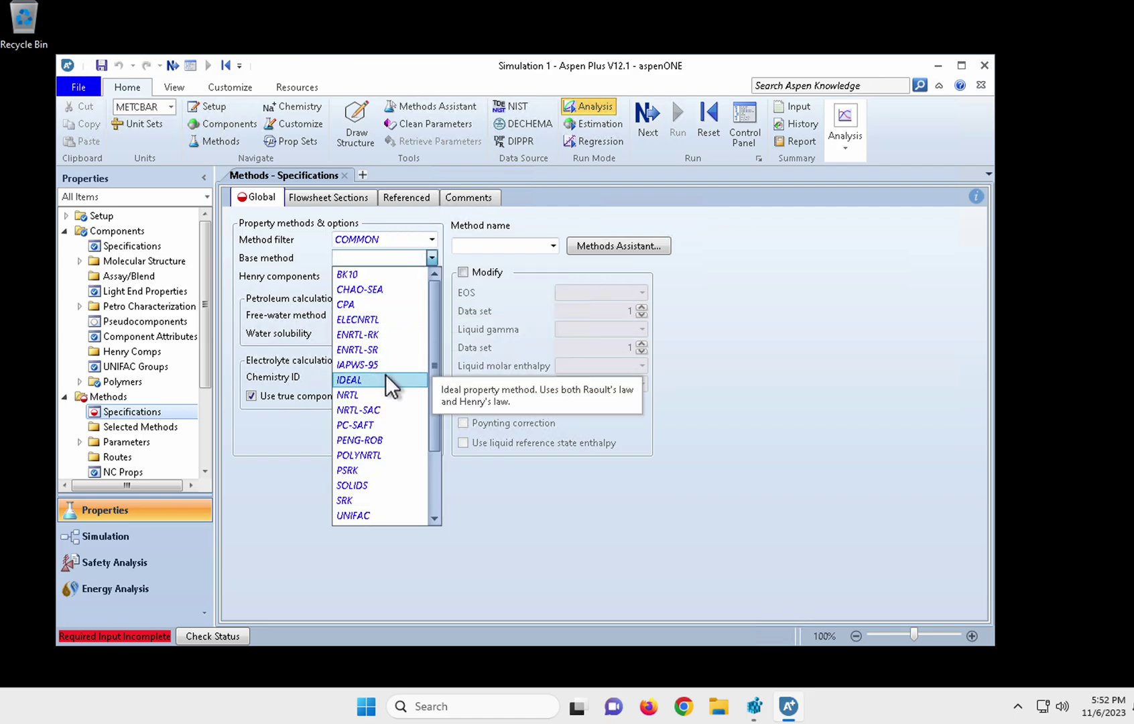
pyautogui.scroll(-2, 383, 477)
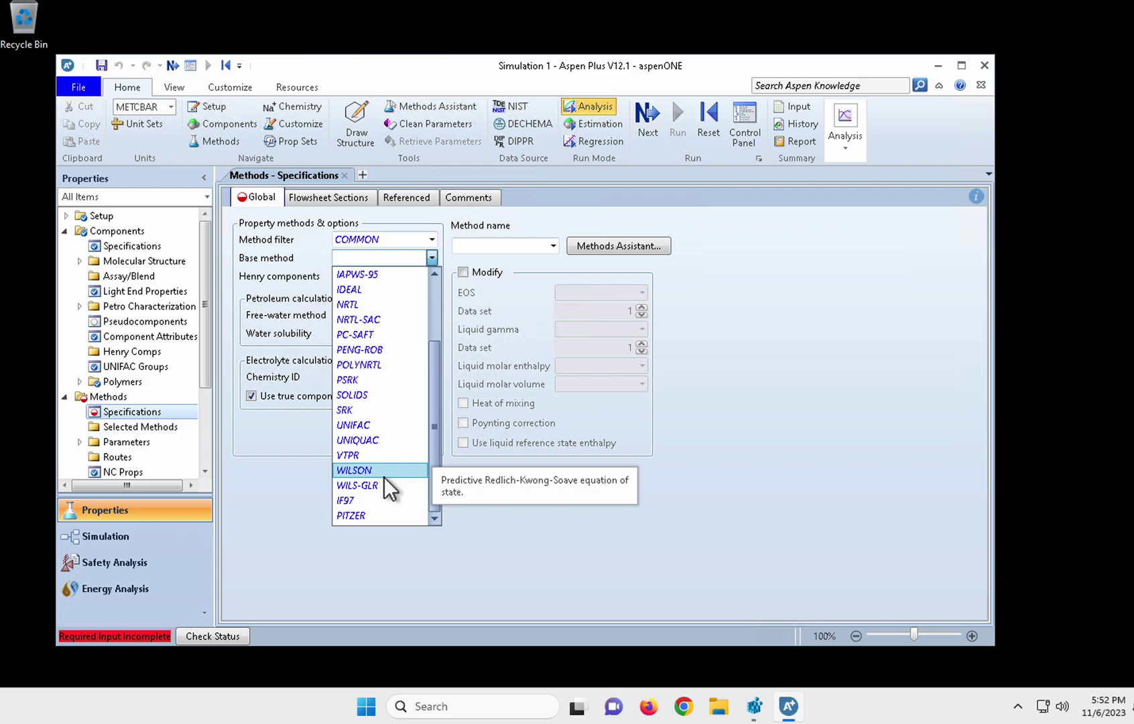
pyautogui.scroll(2, 383, 476)
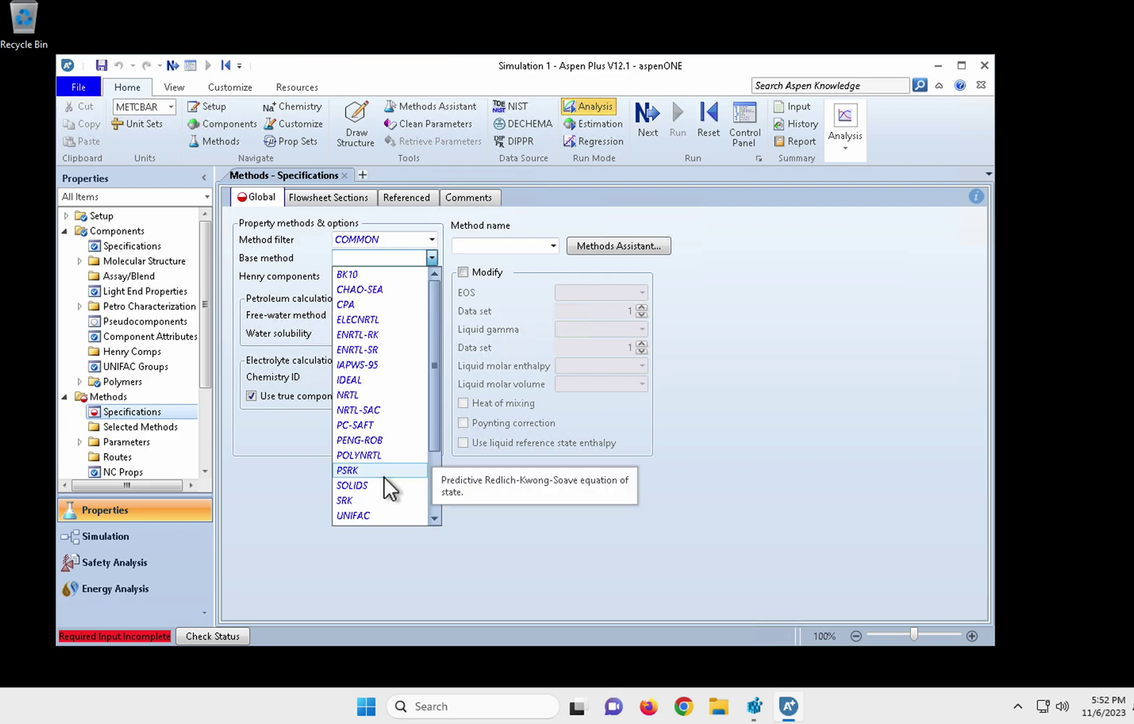
pyautogui.click(371, 380)
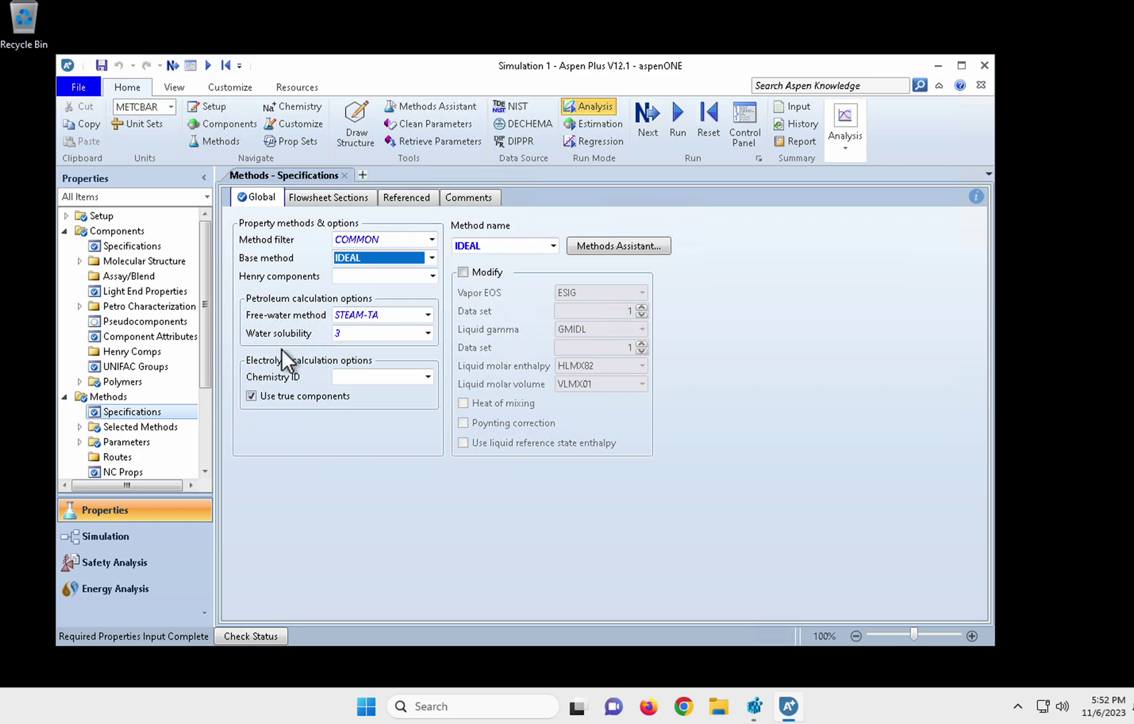
# Place a Flash2 separator block on the main flowsheet in the Simulation environment.
pyautogui.scroll(-3, 173, 385)
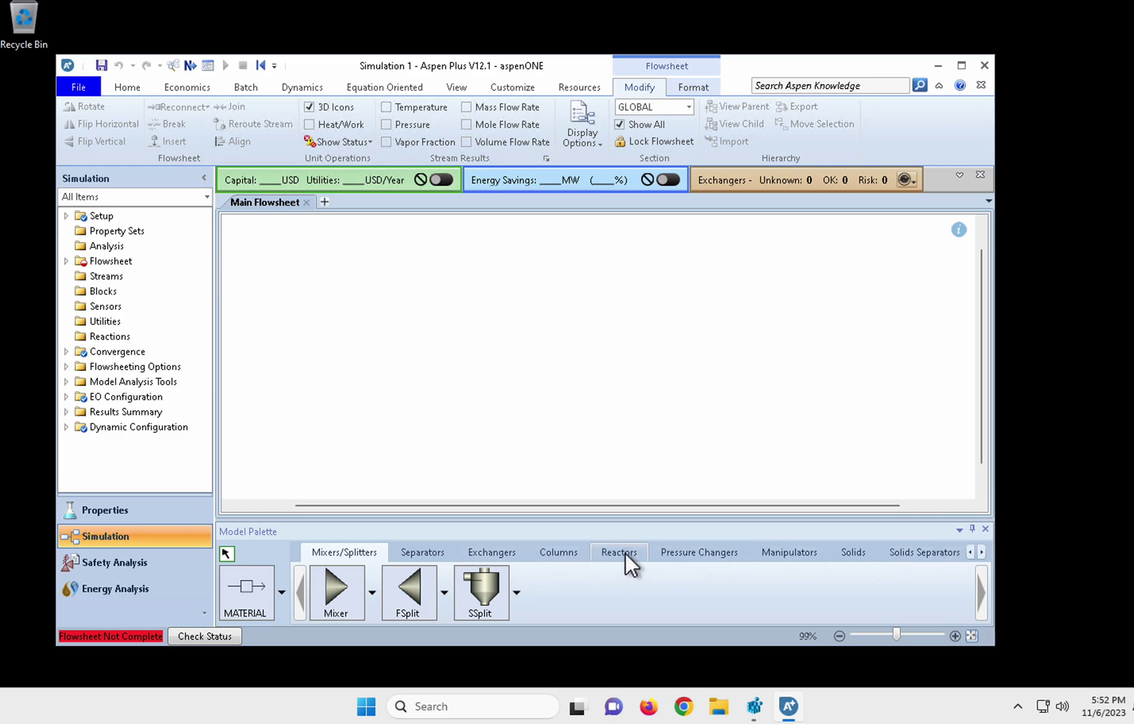
pyautogui.click(426, 552)
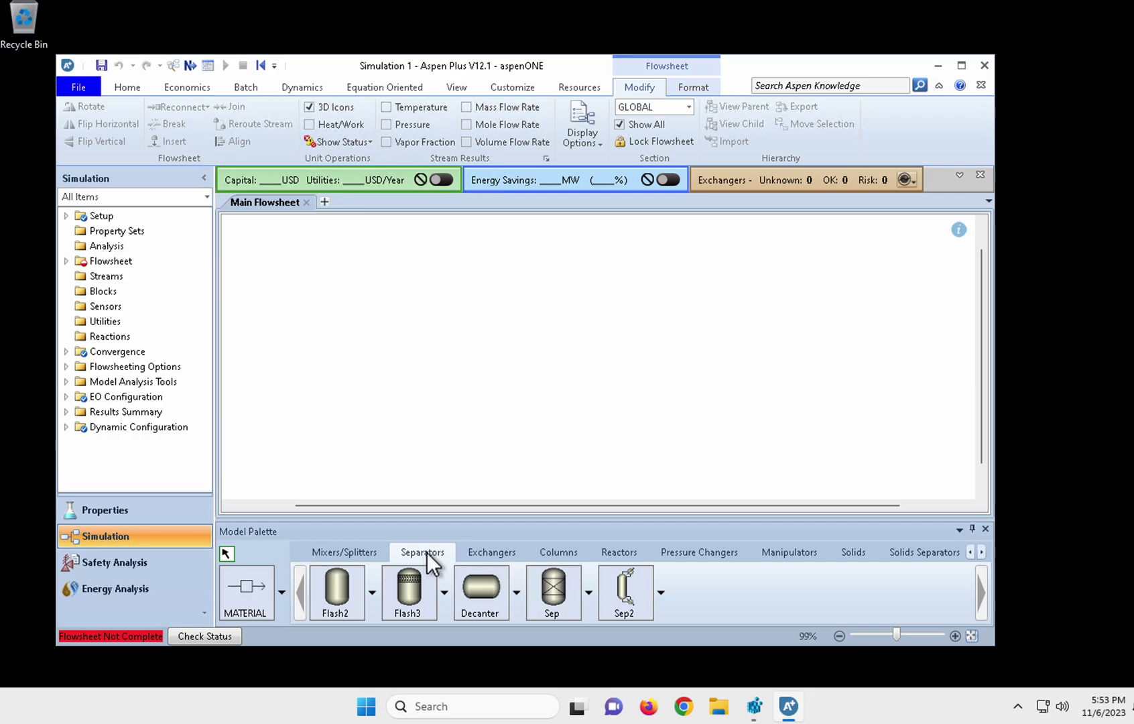
pyautogui.click(340, 587)
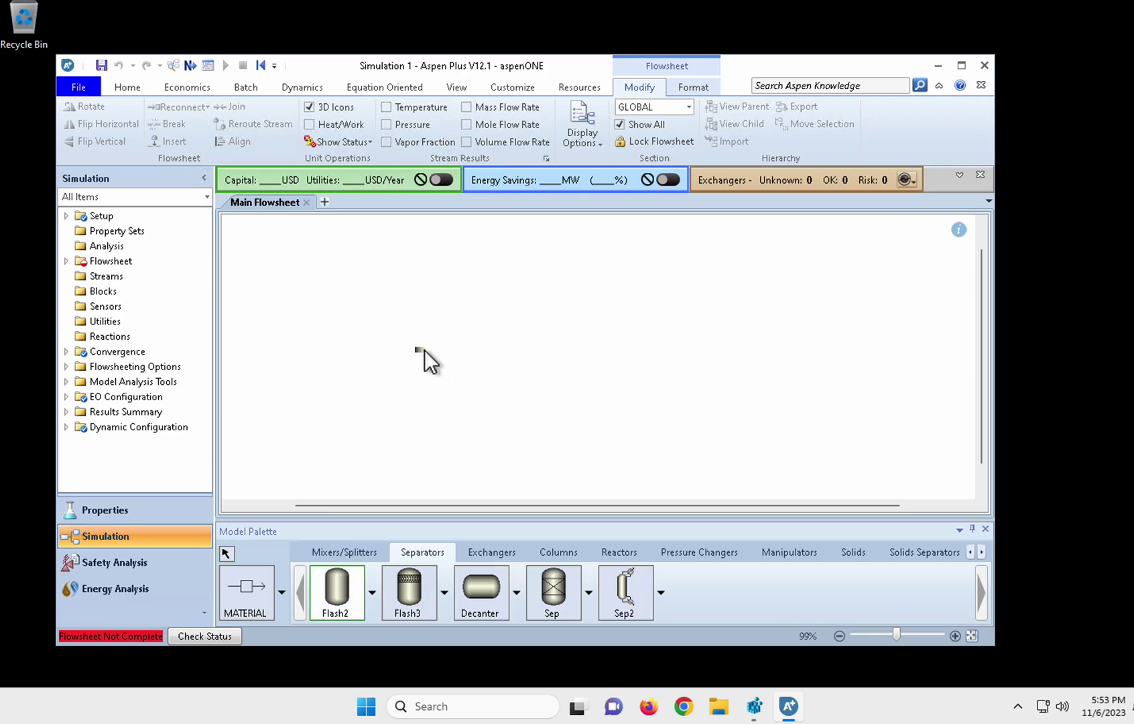
pyautogui.click(424, 349)
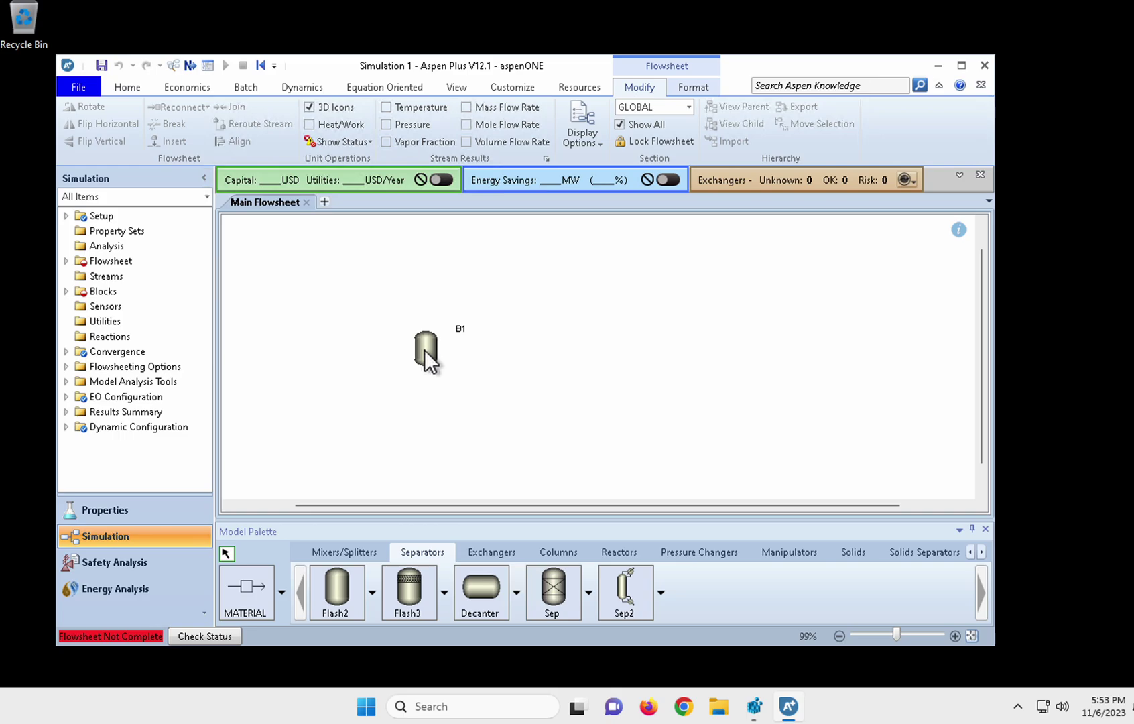
# Connect two inlet streams named WATERIN and DRYAIRIN to block B1 in the GLOBAL flowsheet section.
pyautogui.click(66, 260)
pyautogui.click(91, 276)
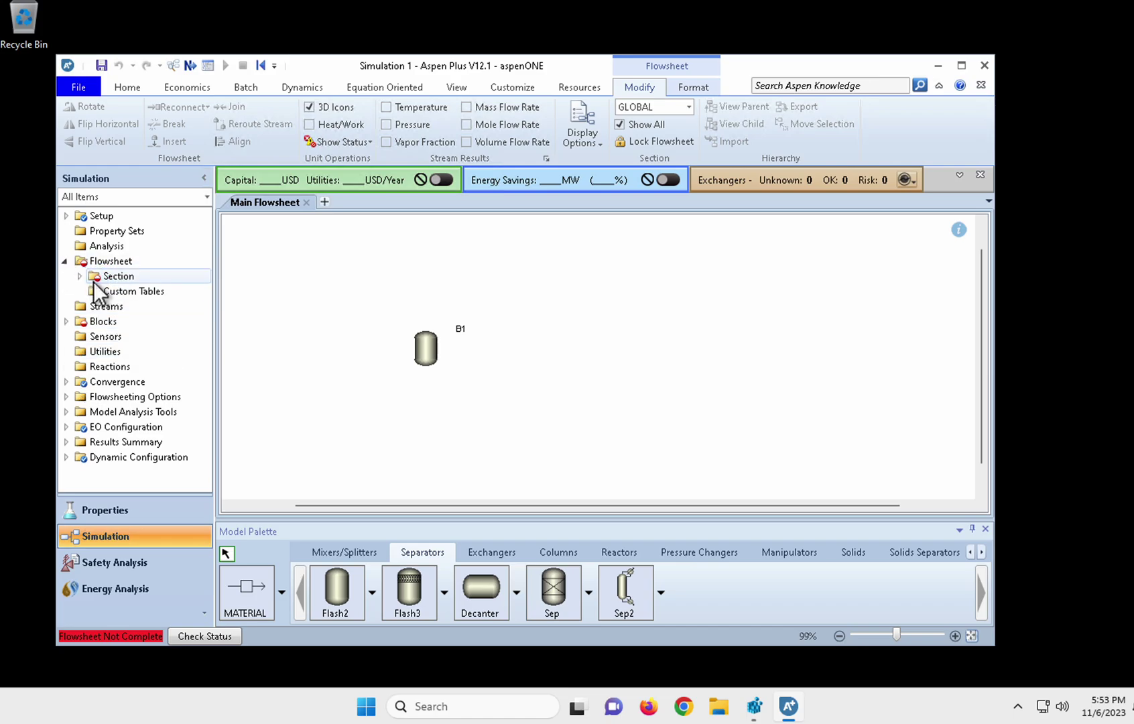
pyautogui.click(105, 288)
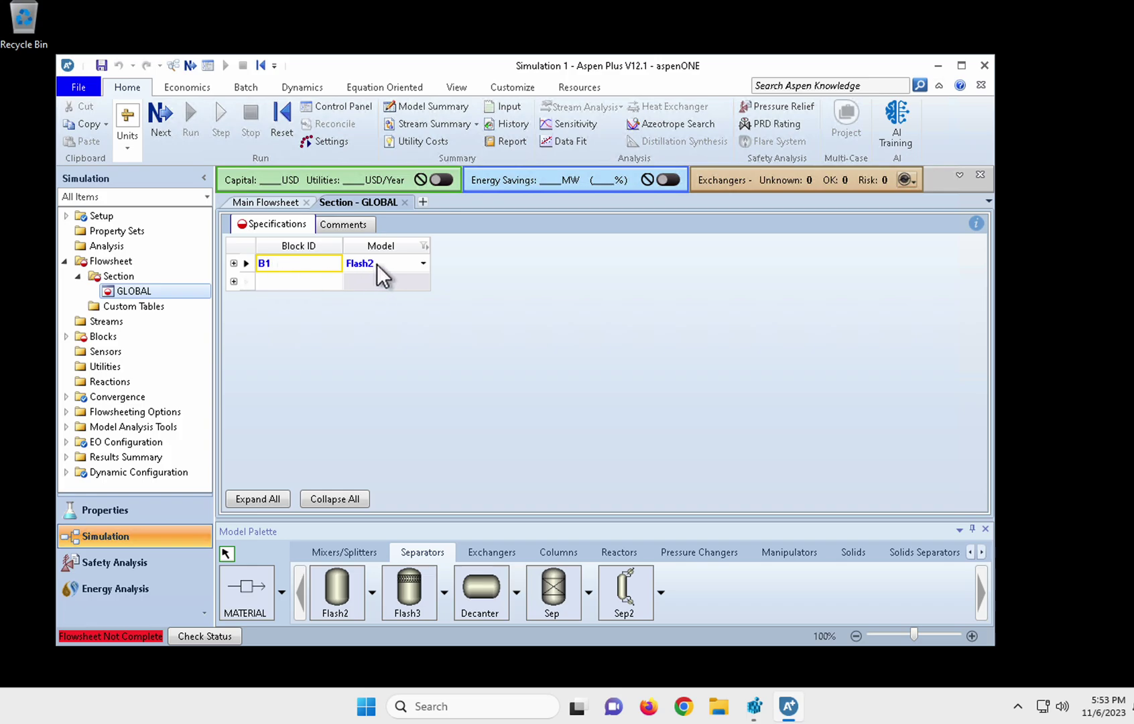
pyautogui.click(233, 264)
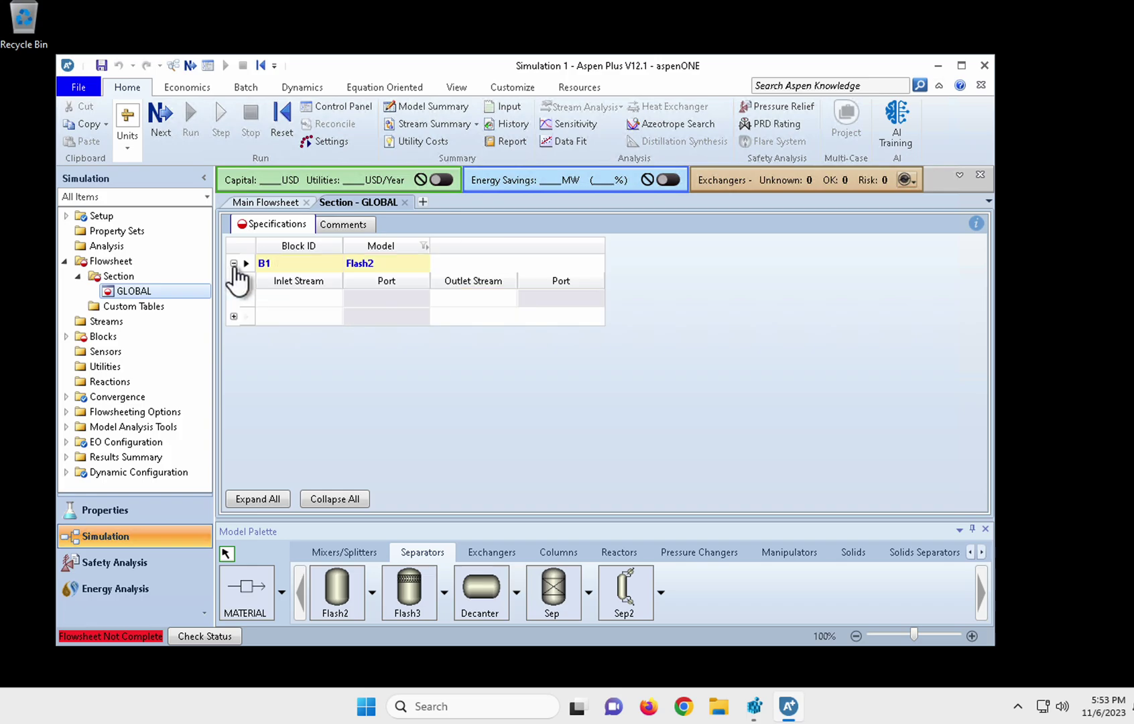
pyautogui.click(302, 299)
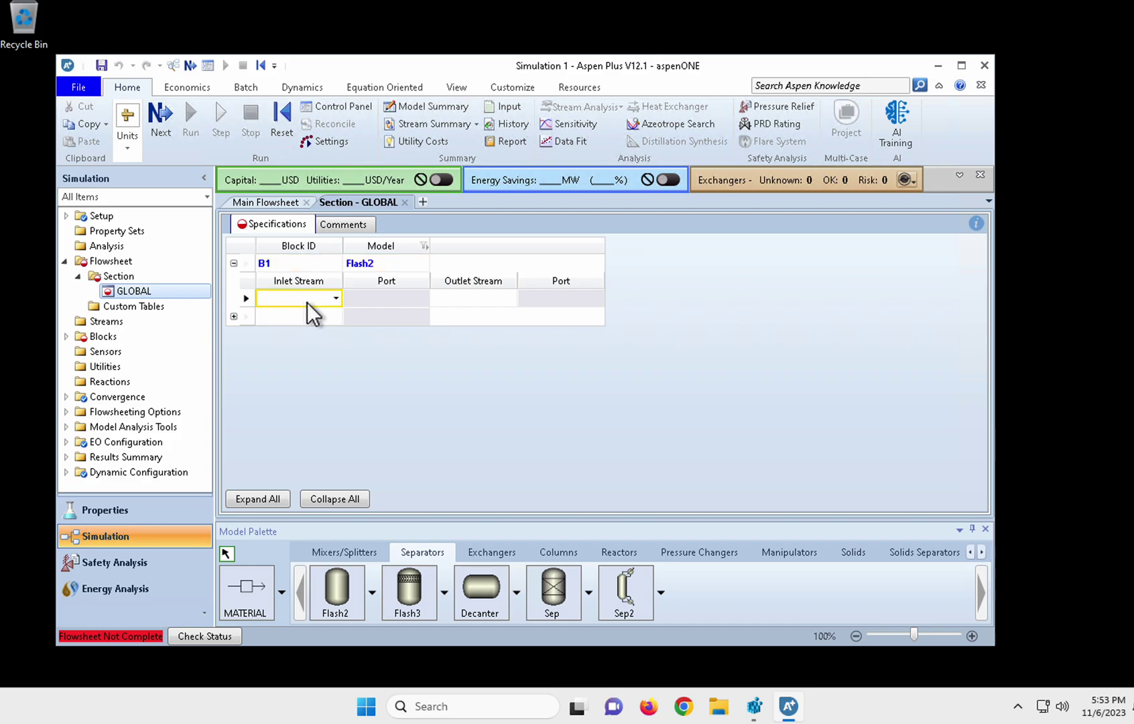
pyautogui.write('waterin')
pyautogui.click(307, 316)
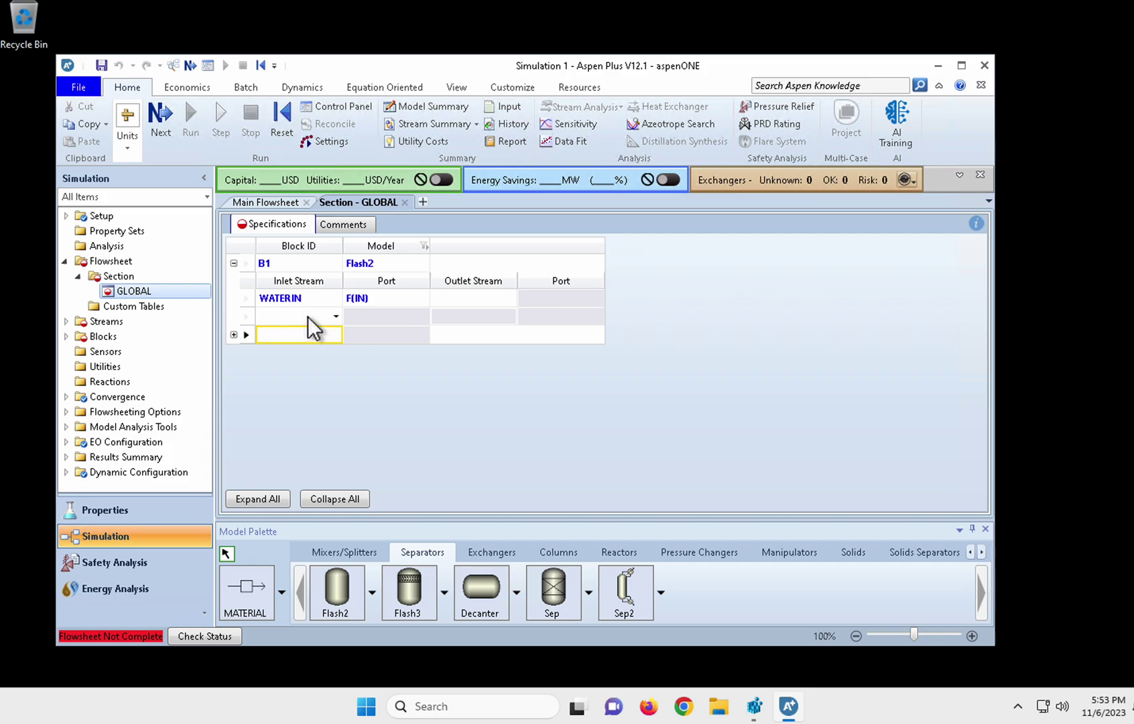
pyautogui.write('dryairin')
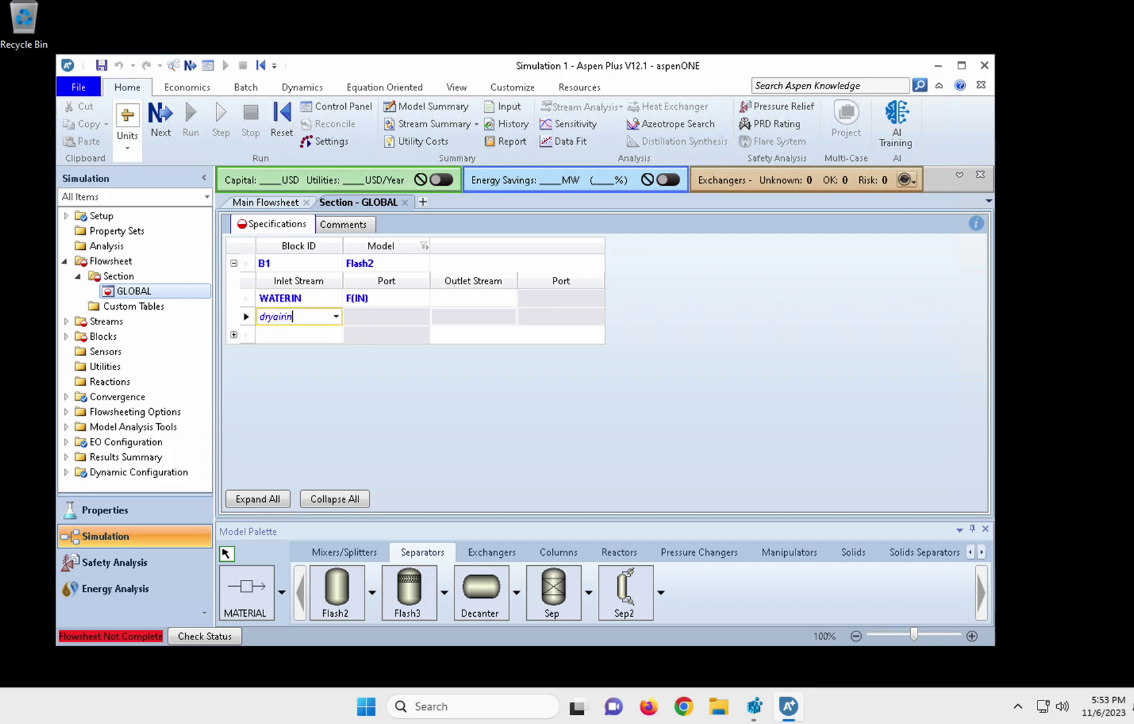
# Connect the outlet streams VAPOROUT and LIQUIOUT to block B1 in the GLOBAL section.
pyautogui.click(475, 296)
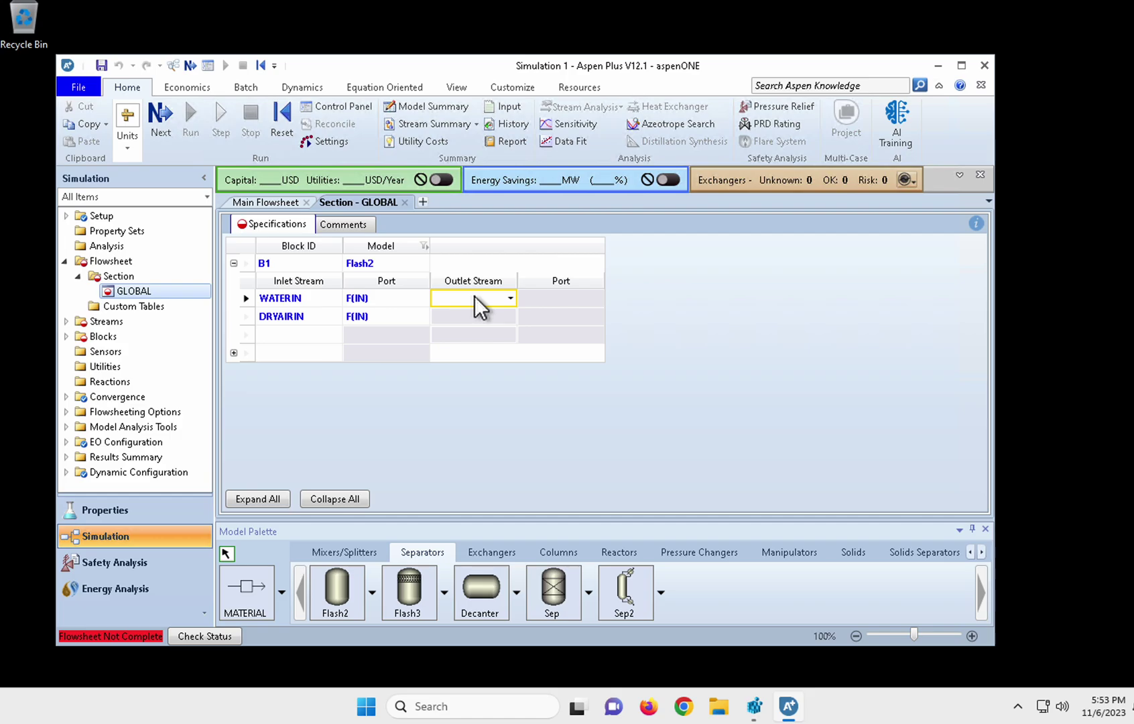
pyautogui.write('vaporout')
pyautogui.click(472, 317)
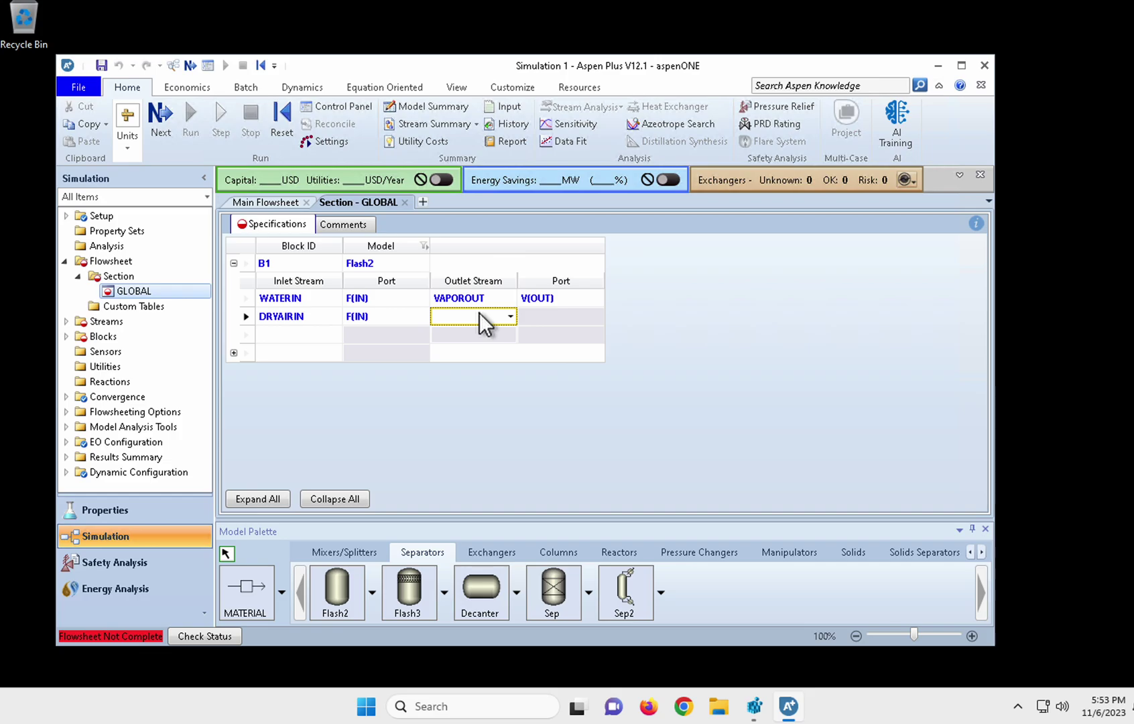
pyautogui.write('liquiout')
pyautogui.press('Return')
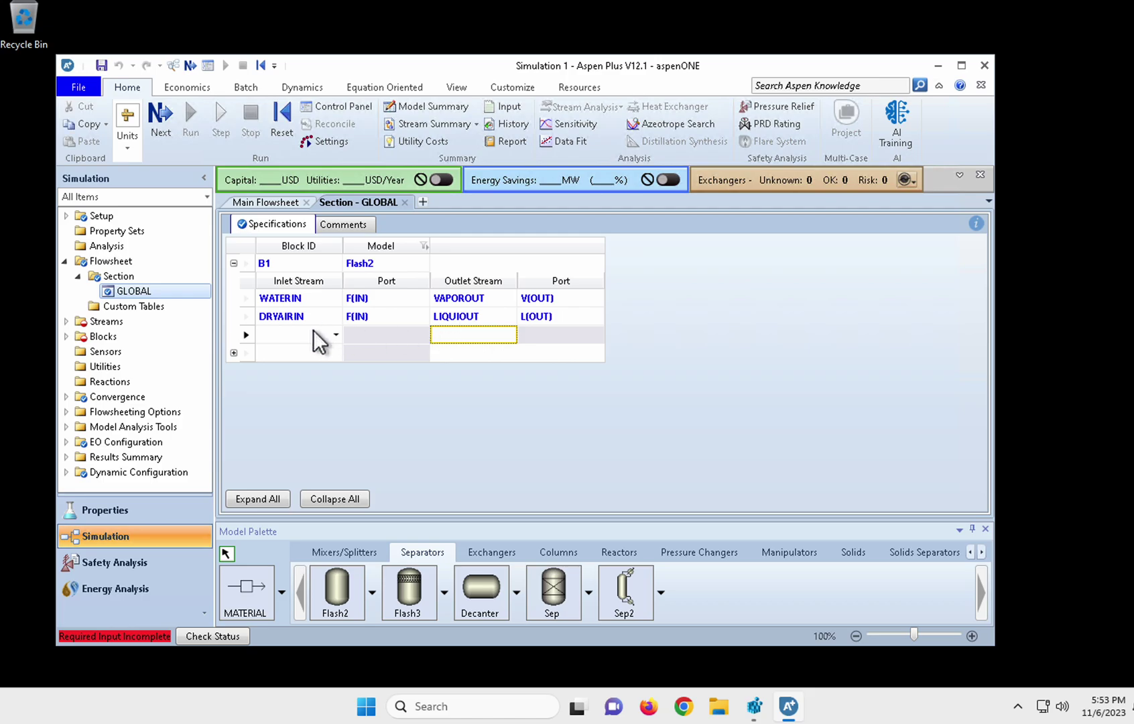
# Set the DRYAIRIN stream's temperature to 50 C and its pressure to 1 atm.
pyautogui.click(65, 321)
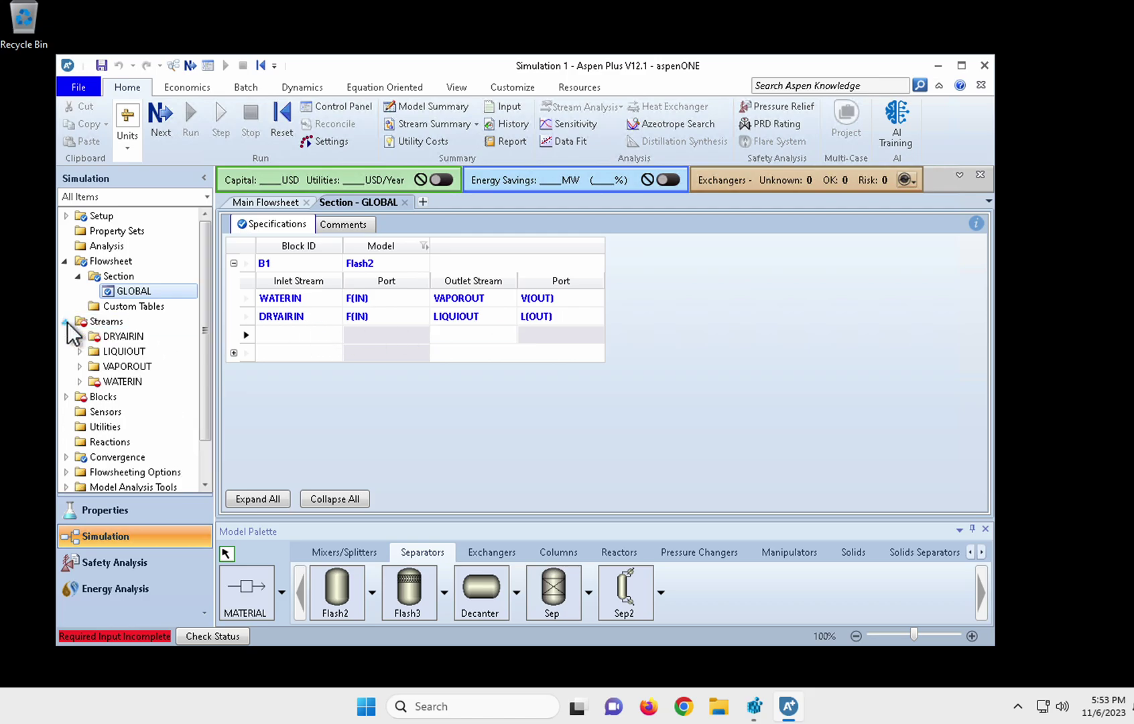
pyautogui.click(143, 340)
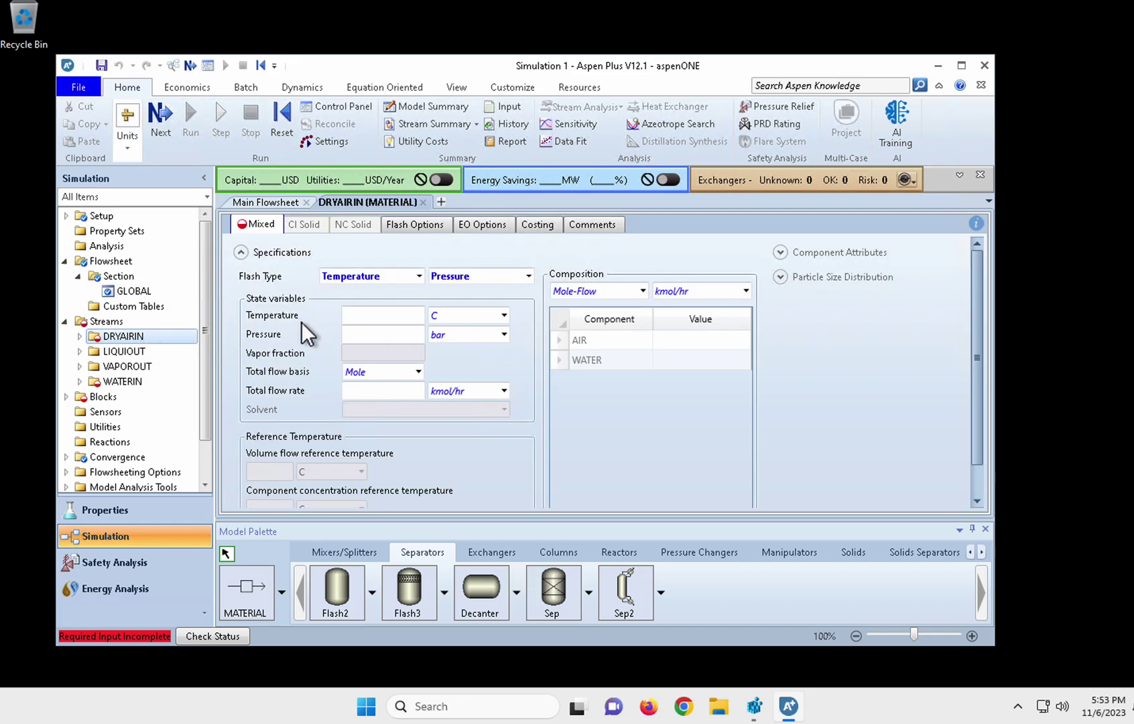
pyautogui.click(404, 319)
pyautogui.write('50')
pyautogui.click(408, 340)
pyautogui.click(504, 334)
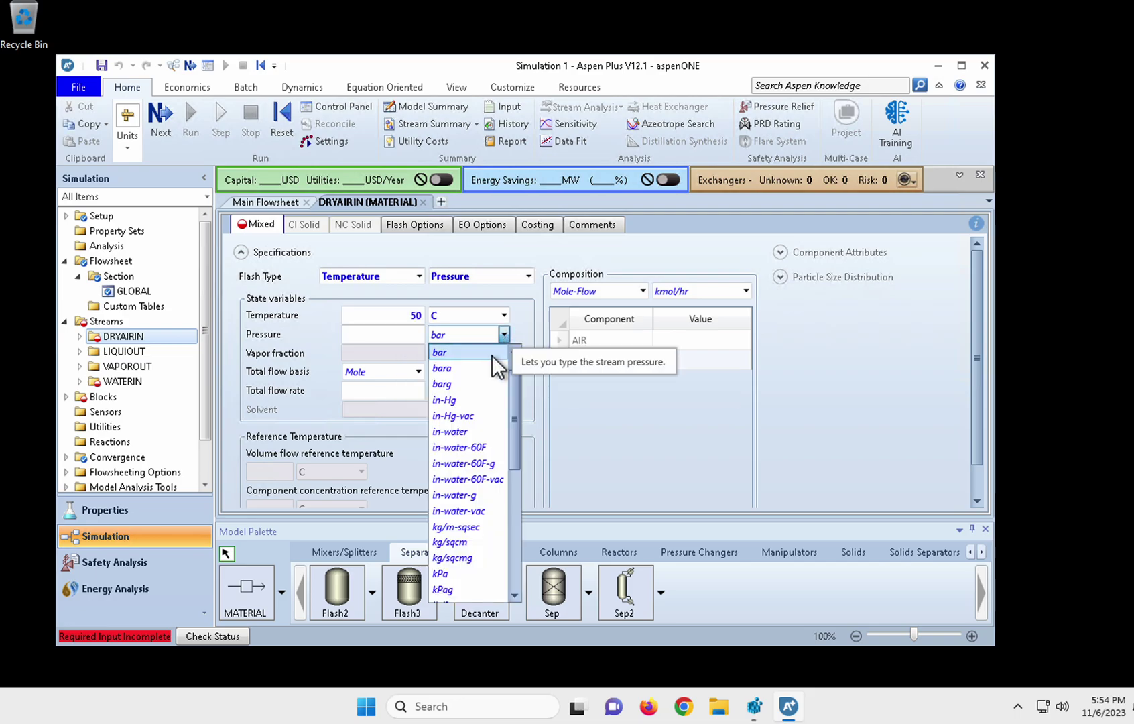
pyautogui.click(511, 353)
pyautogui.click(511, 353)
pyautogui.click(485, 353)
pyautogui.hotkey('shift', 'Tab')
pyautogui.write('1')
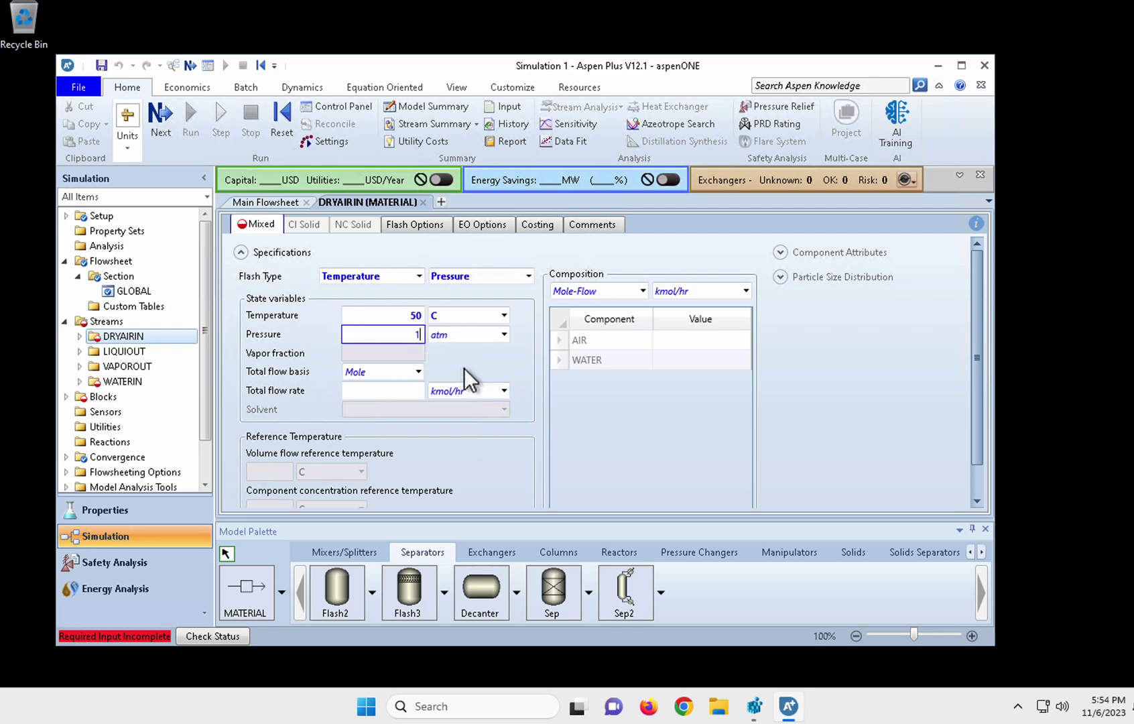
# Set the DRYAIRIN stream's total flow basis to Mass with a flow rate of 400 kg/min.
pyautogui.click(416, 373)
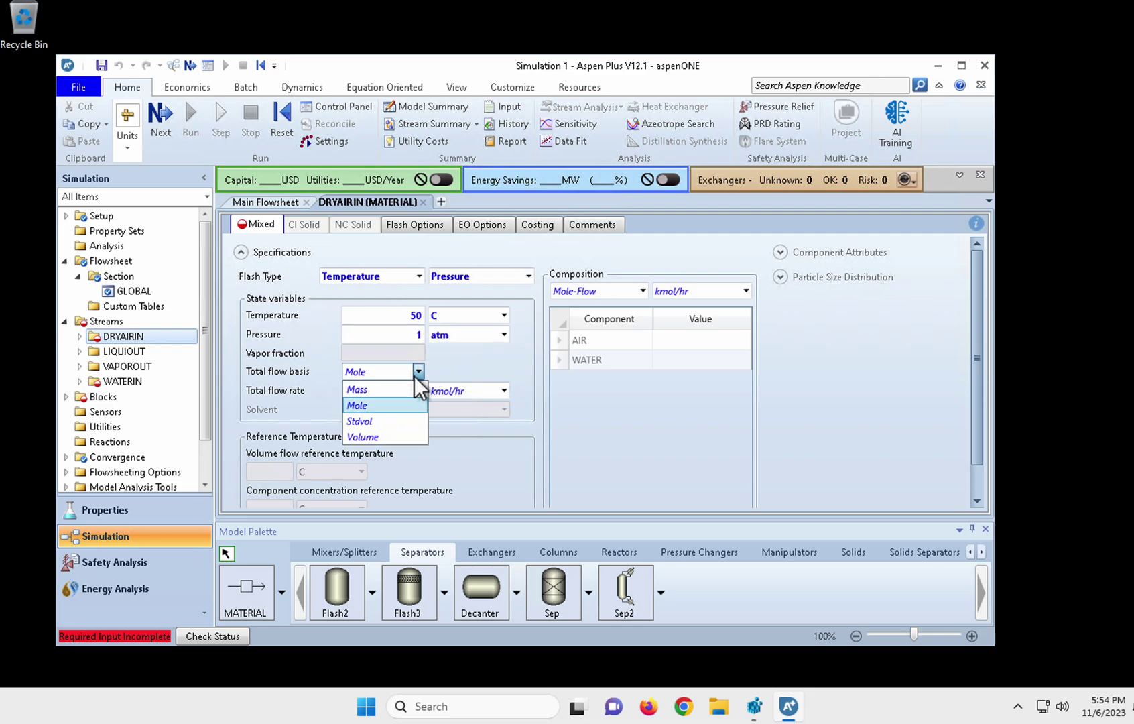
pyautogui.click(396, 394)
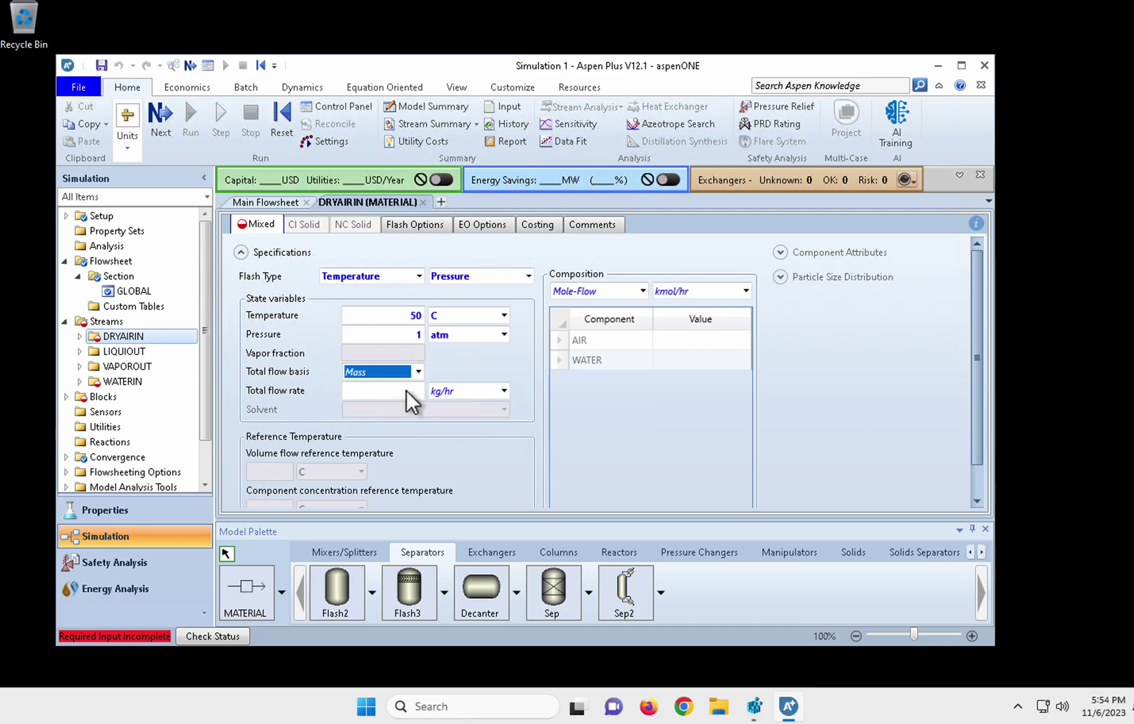
pyautogui.click(406, 390)
pyautogui.write('400')
pyautogui.press('Tab')
pyautogui.click(499, 388)
pyautogui.click(488, 423)
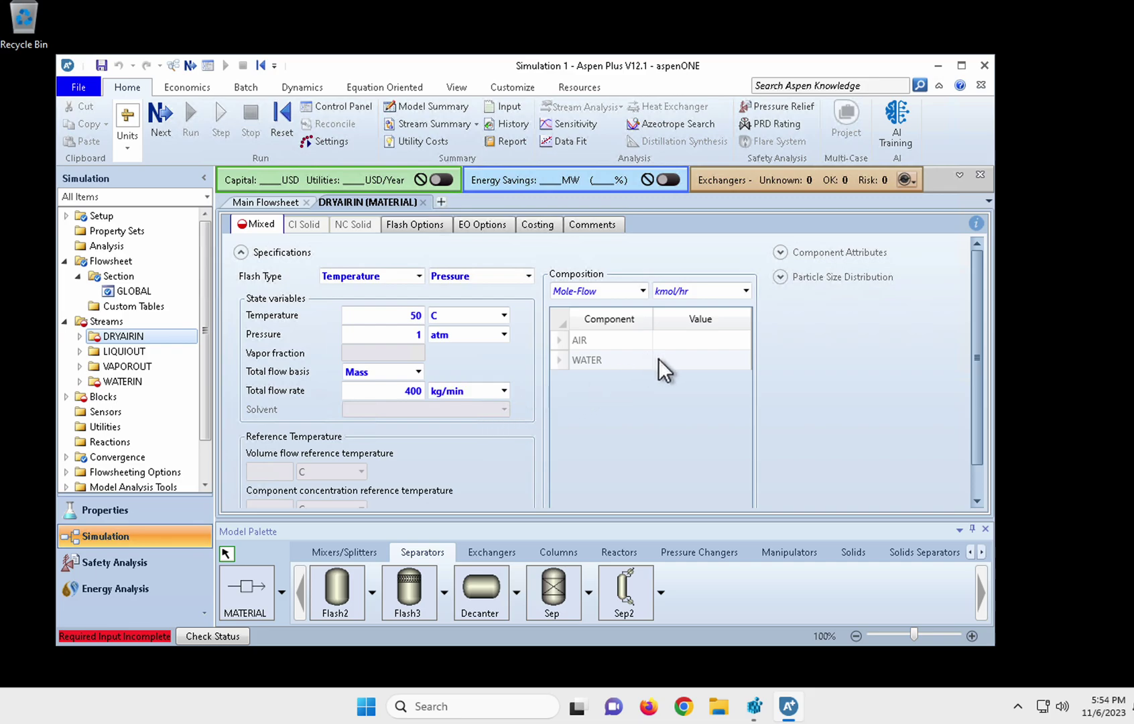
# Specify the DRYAIRIN composition as Mass-Frac, with 1 for AIR and 0 for WATER.
pyautogui.click(696, 340)
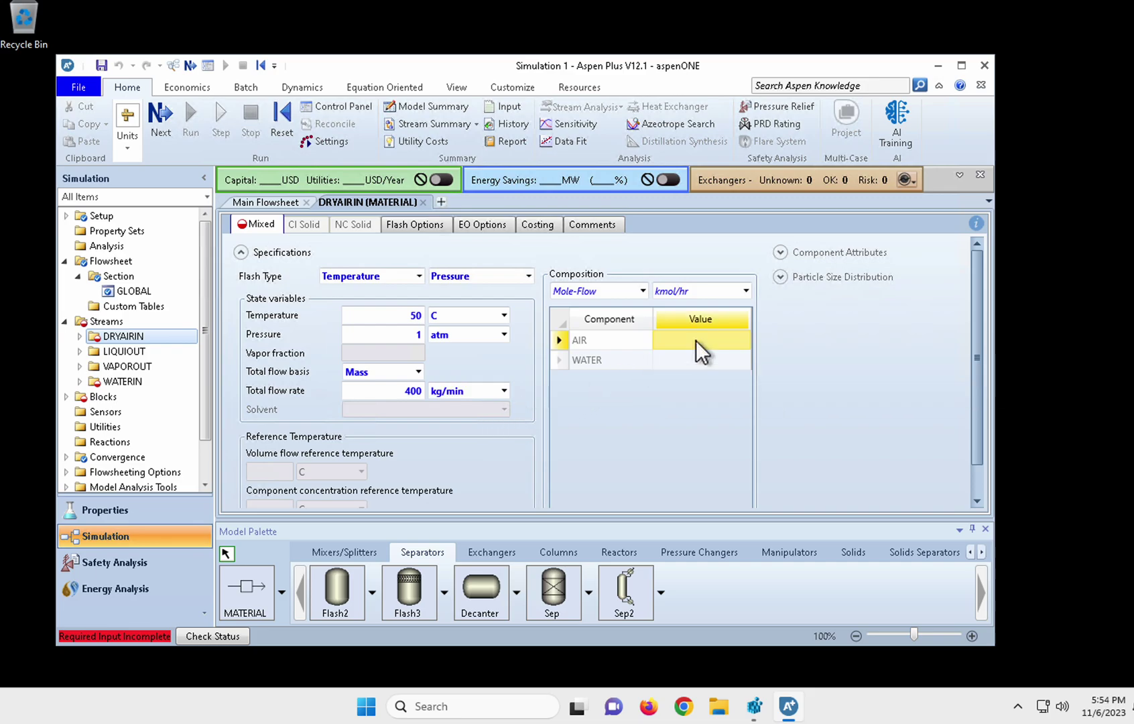
pyautogui.write('1')
pyautogui.click(702, 358)
pyautogui.write('0')
pyautogui.press('Return')
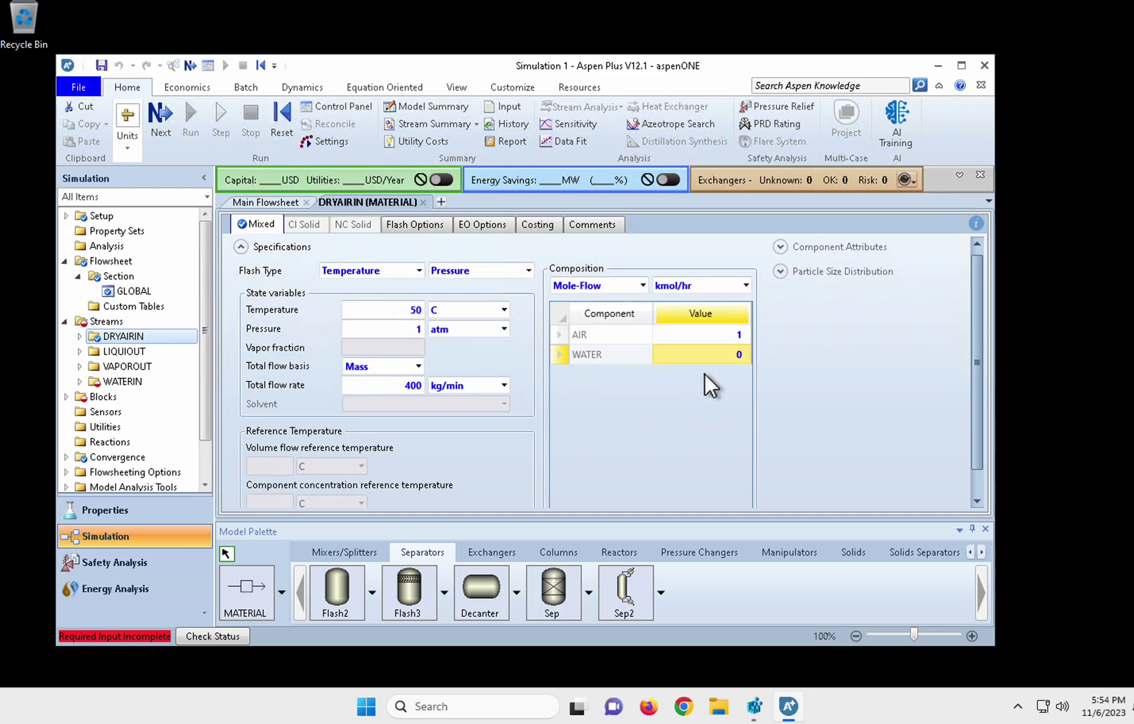
pyautogui.click(635, 291)
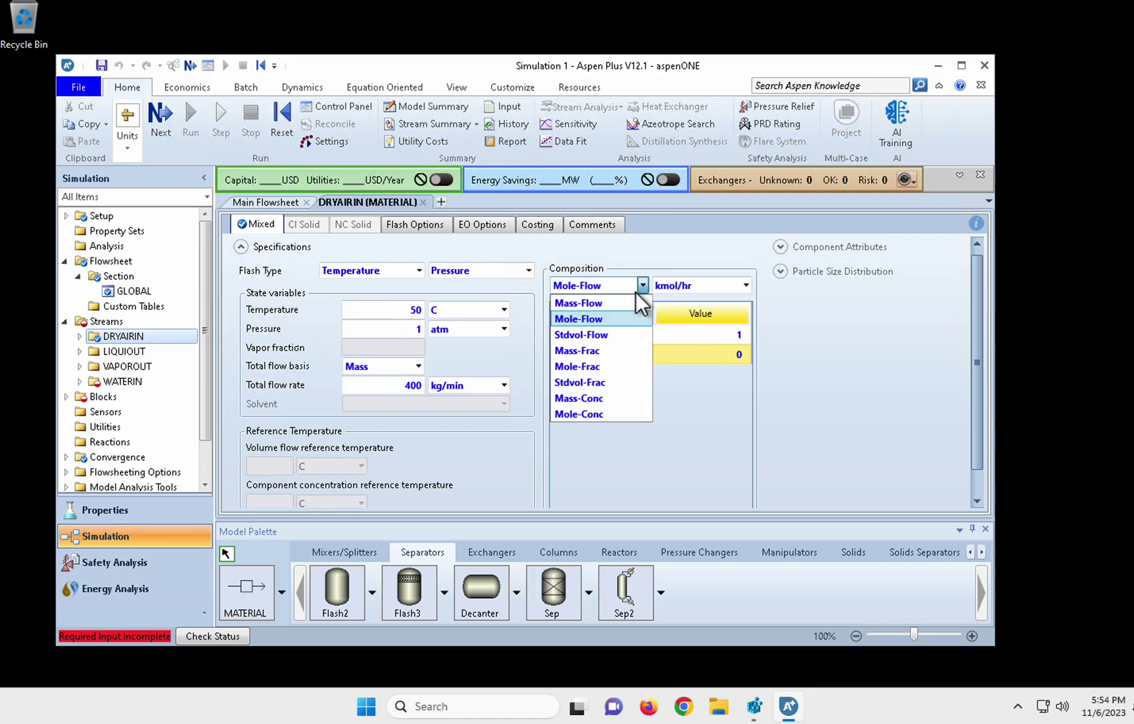
pyautogui.click(617, 353)
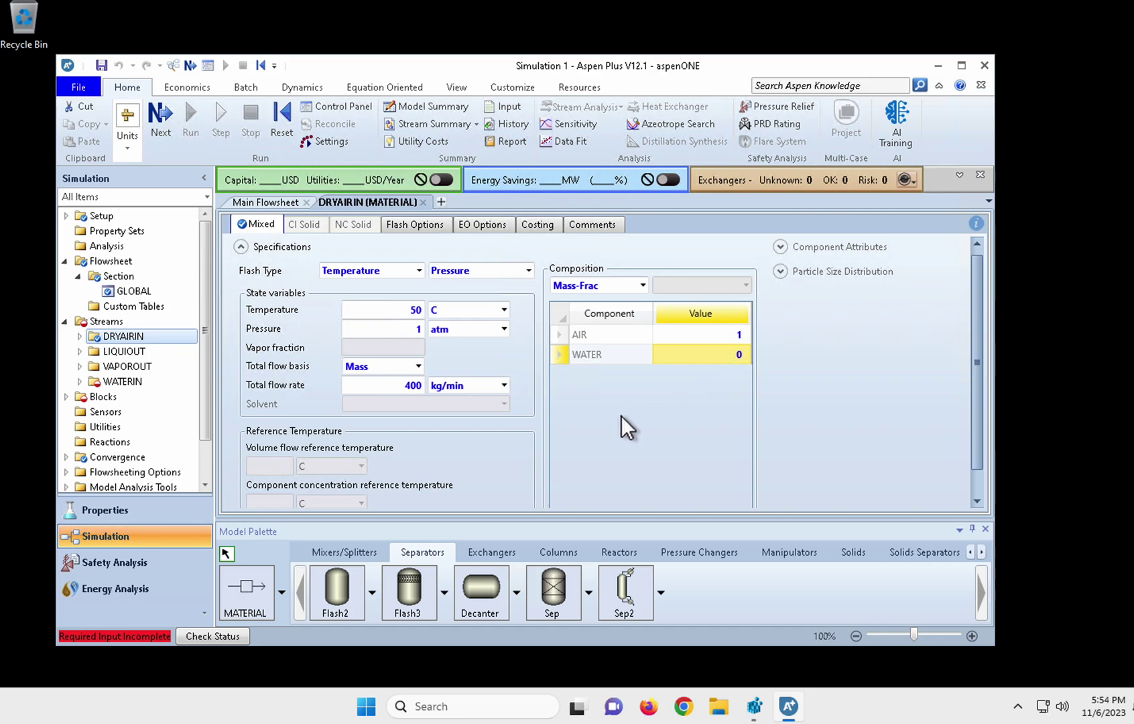
# Set the WATERIN stream's temperature to 50 C and its pressure to 1 atm.
pyautogui.click(142, 369)
pyautogui.click(138, 380)
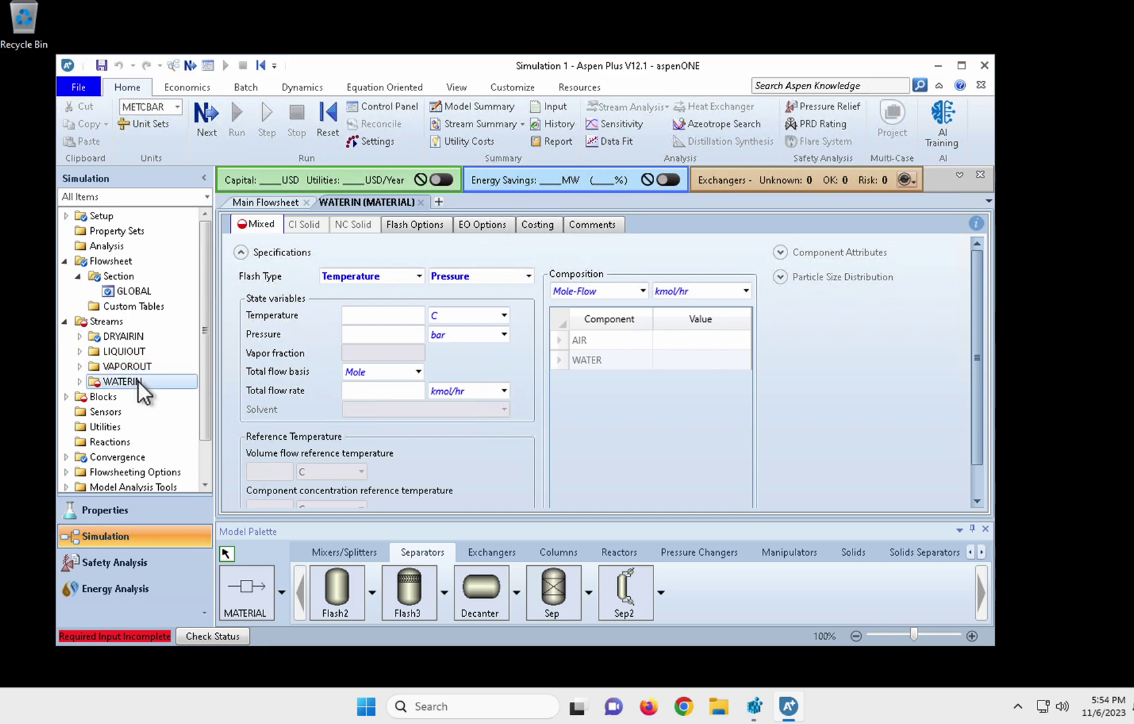
pyautogui.click(409, 322)
pyautogui.write('50')
pyautogui.press('Tab')
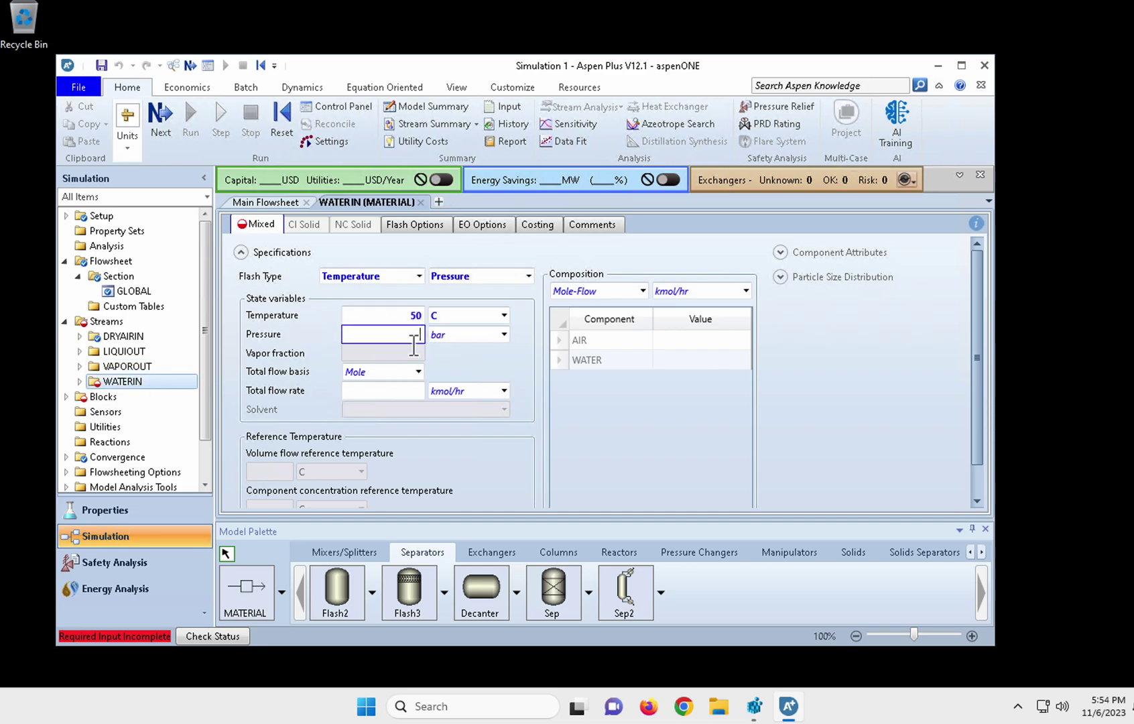
pyautogui.click(503, 334)
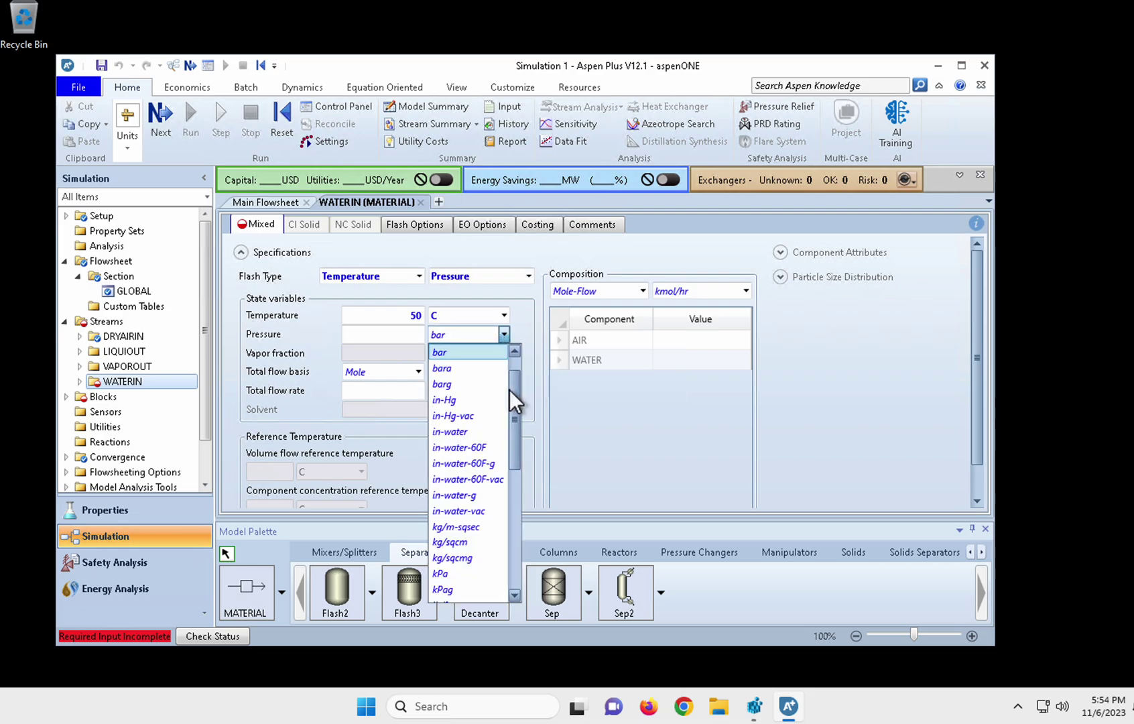
pyautogui.scroll(1, 509, 390)
pyautogui.click(473, 366)
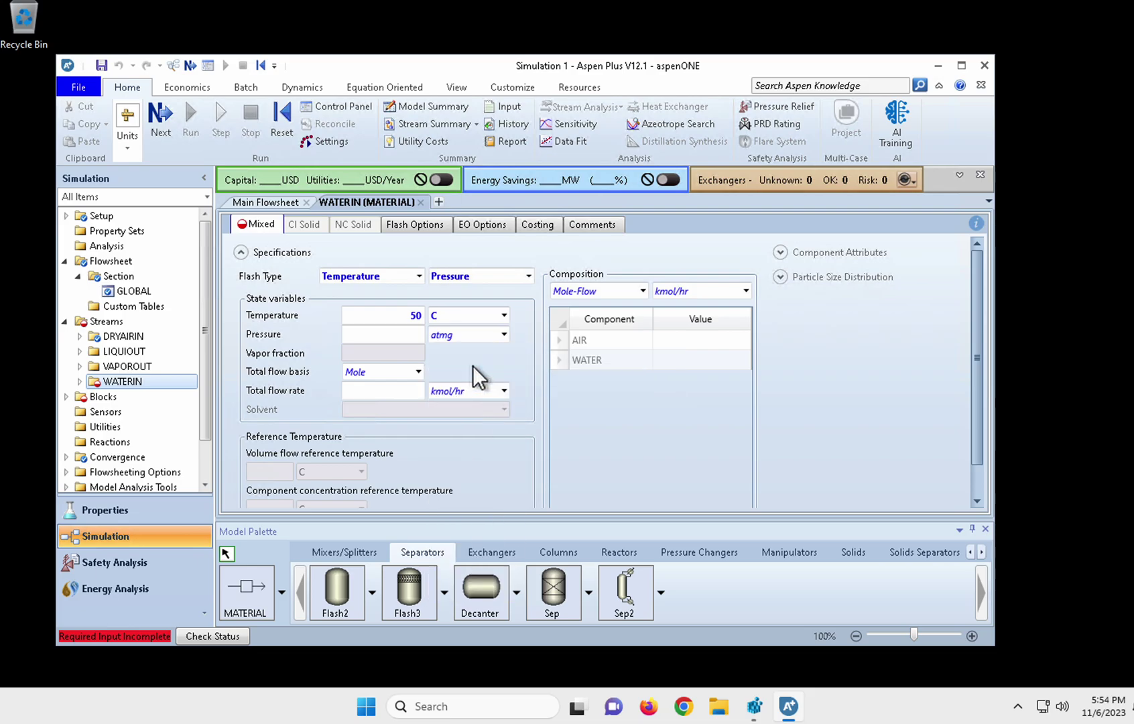
pyautogui.click(504, 335)
pyautogui.scroll(1, 514, 377)
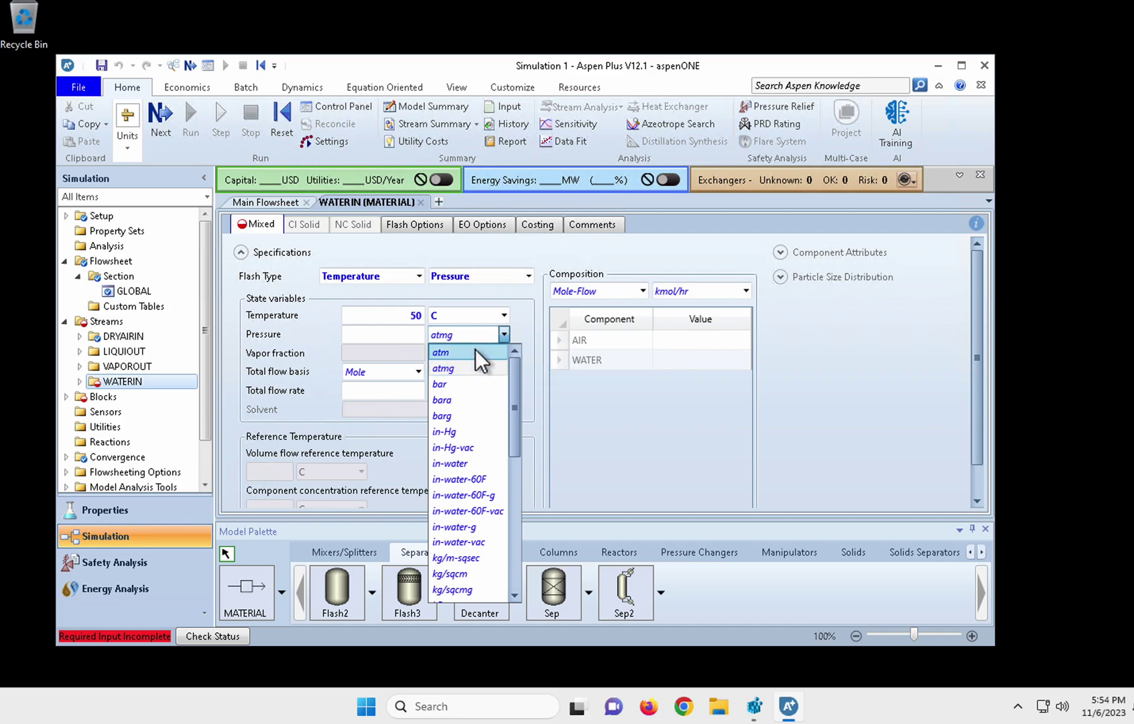
pyautogui.click(475, 349)
pyautogui.click(390, 328)
# Set the WATERIN stream's total flow basis to Mass with a flow rate of 100 kg/min.
pyautogui.click(415, 371)
pyautogui.click(411, 387)
pyautogui.click(411, 389)
pyautogui.write('1')
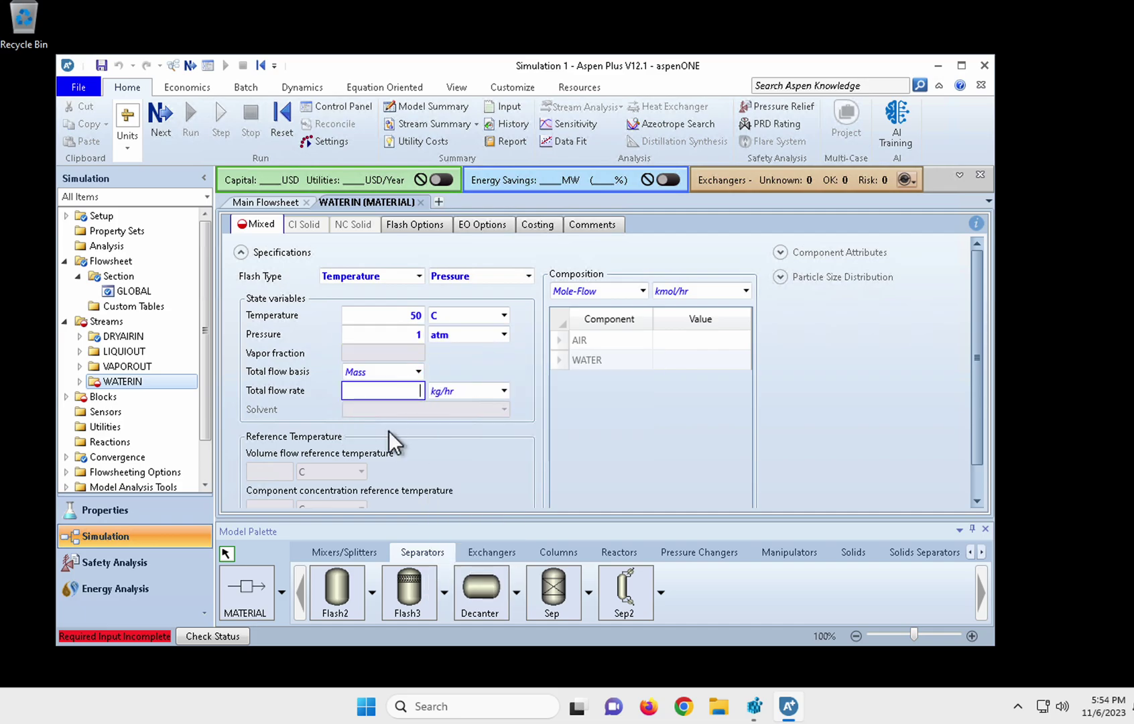
pyautogui.write('00')
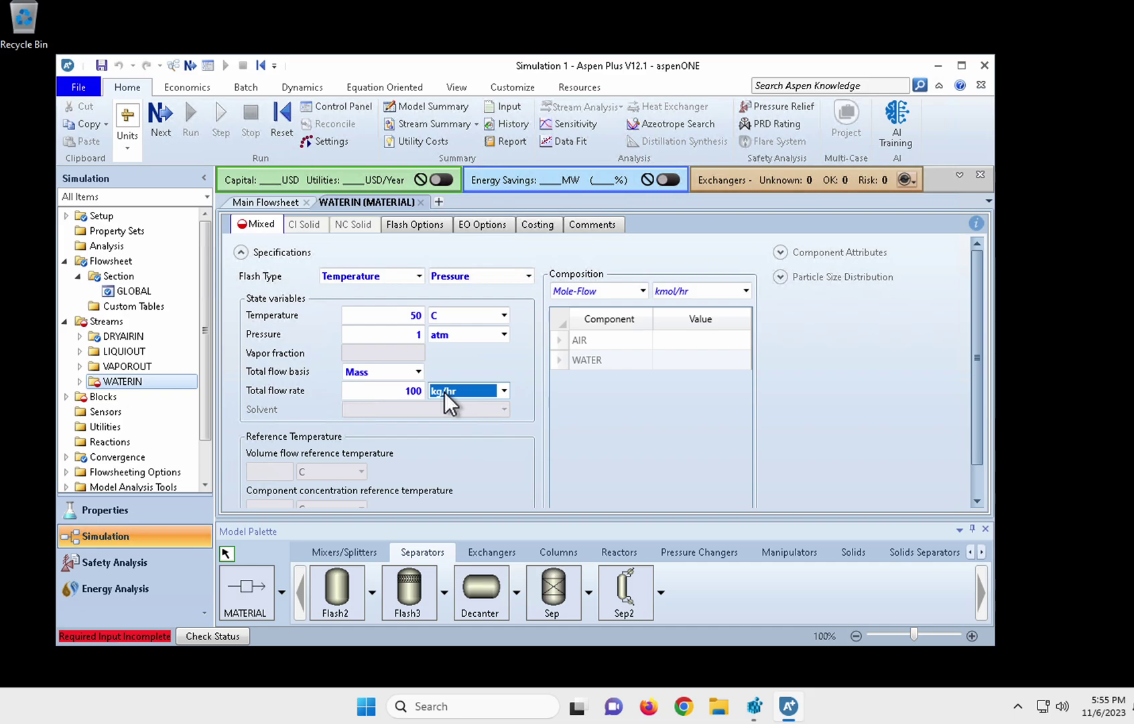
pyautogui.click(495, 395)
pyautogui.click(482, 425)
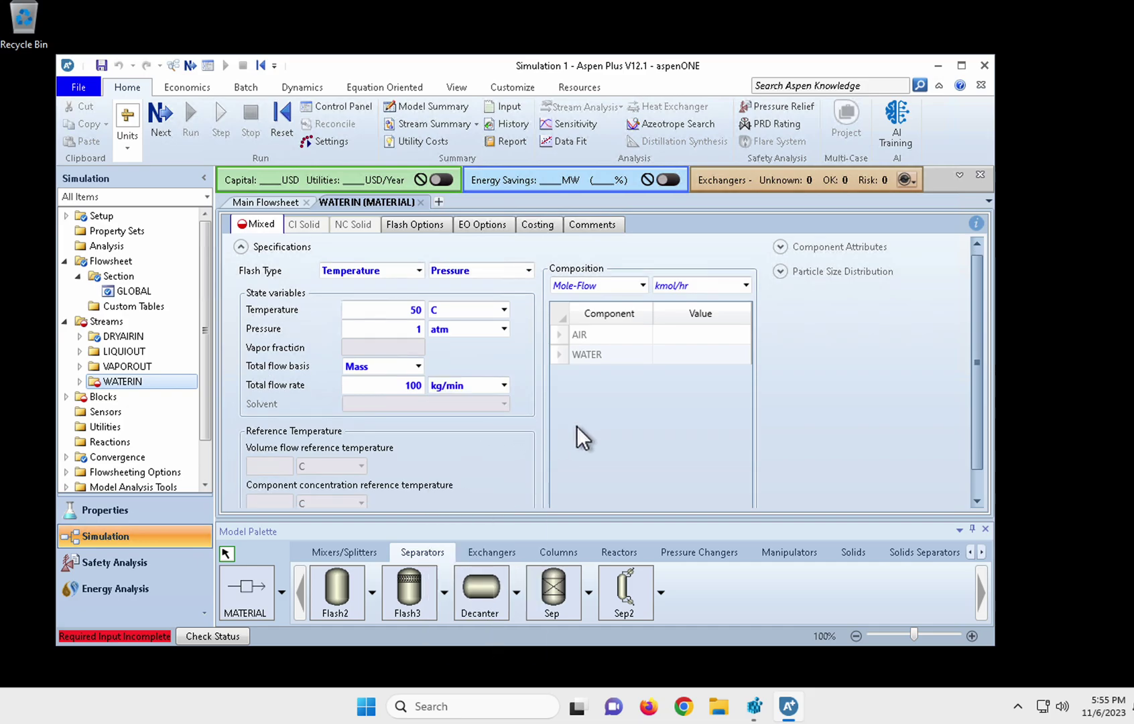
# Specify the WATERIN composition as Mass-Frac, with 0 for AIR and 1 for WATER.
pyautogui.click(642, 285)
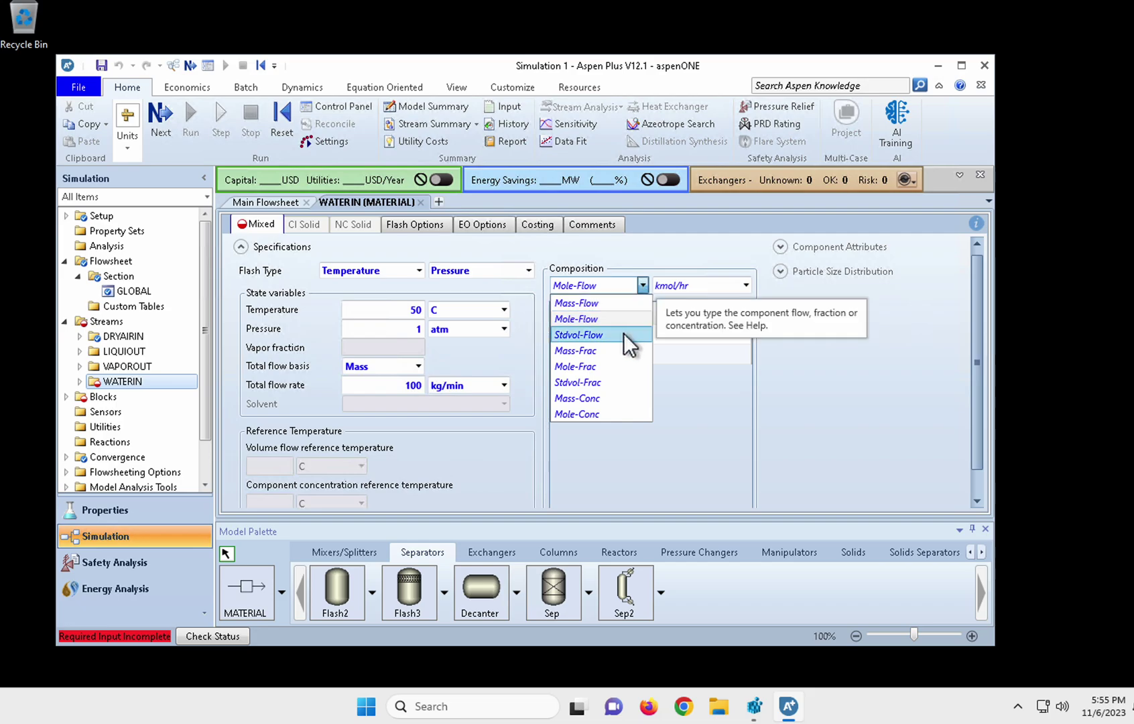
pyautogui.click(623, 353)
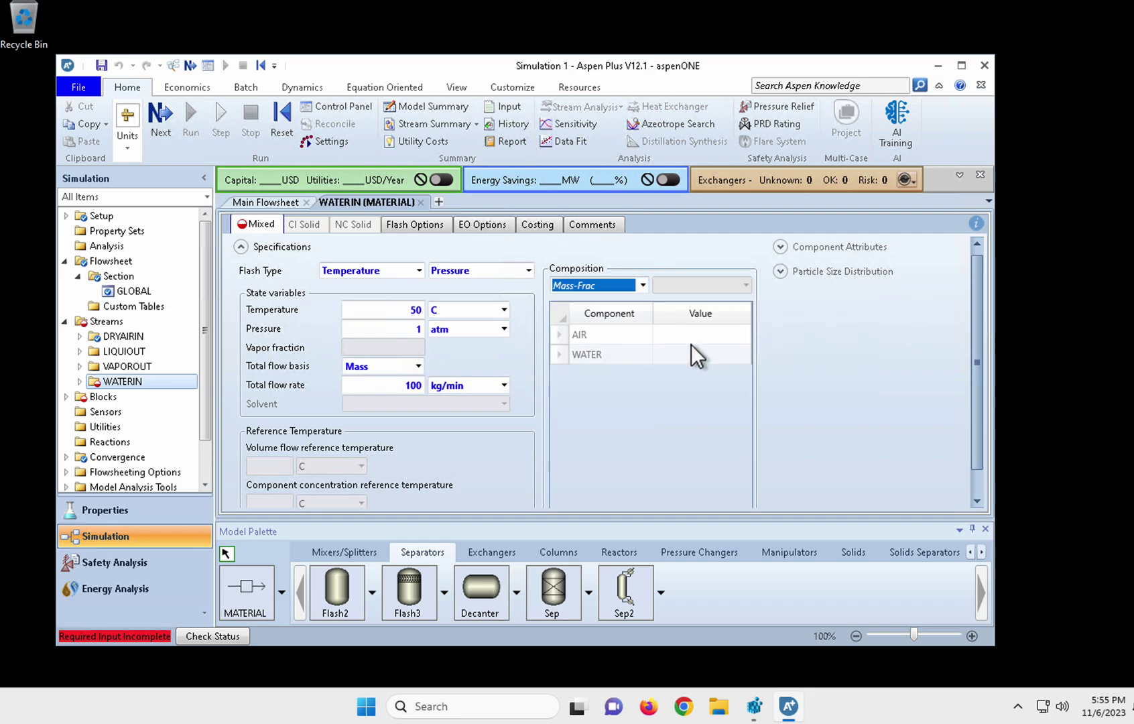
pyautogui.press('Tab')
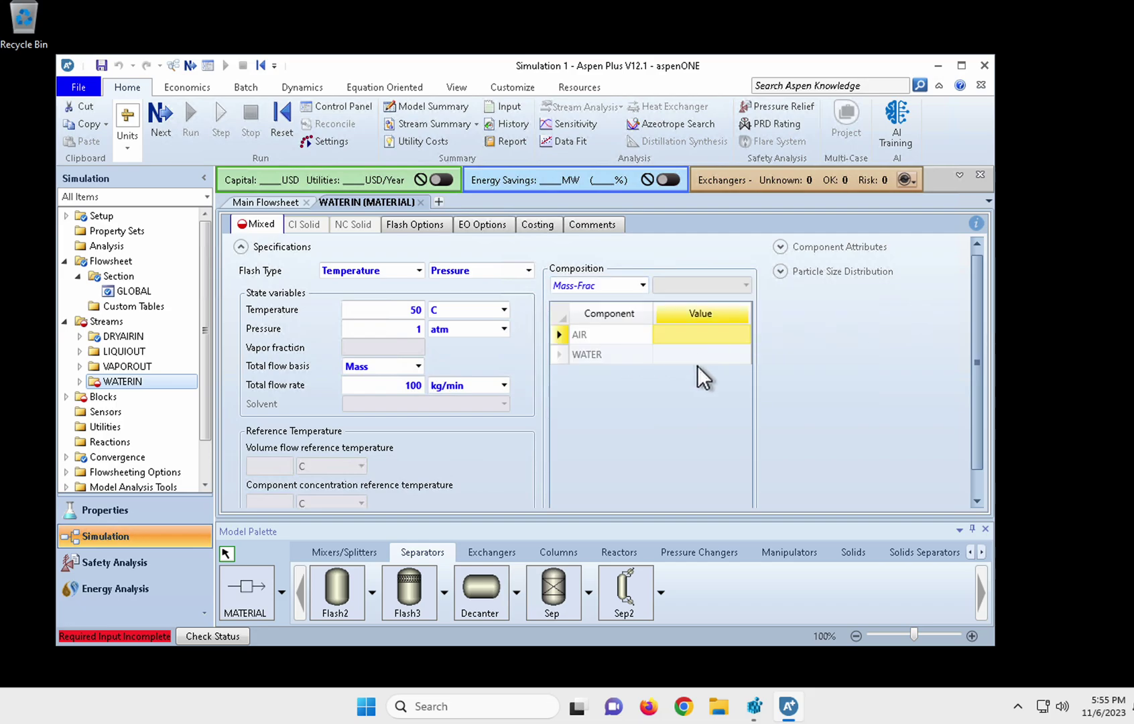
pyautogui.write('0')
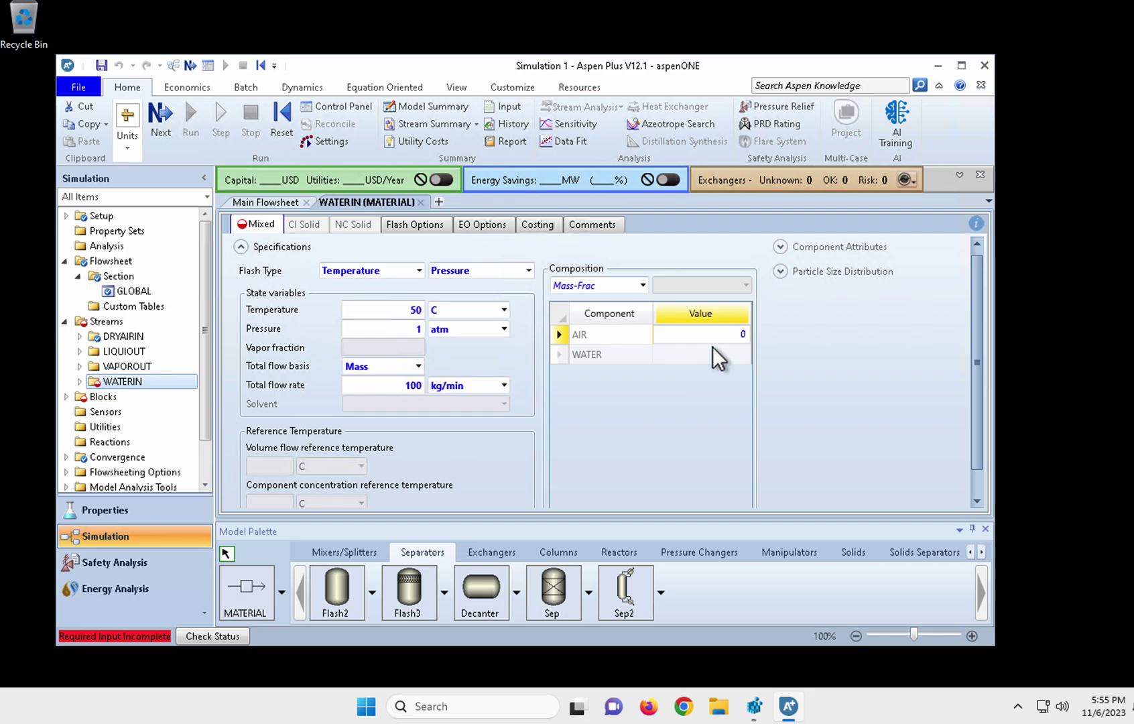
pyautogui.click(712, 354)
pyautogui.write('1')
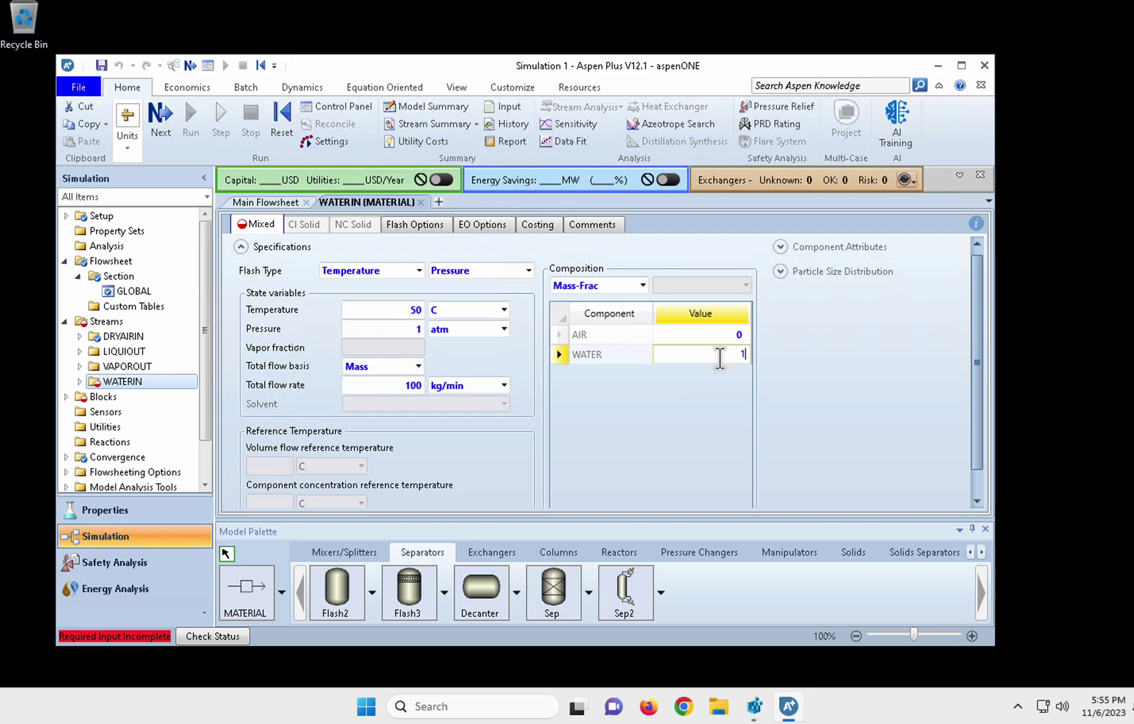
pyautogui.press('Return')
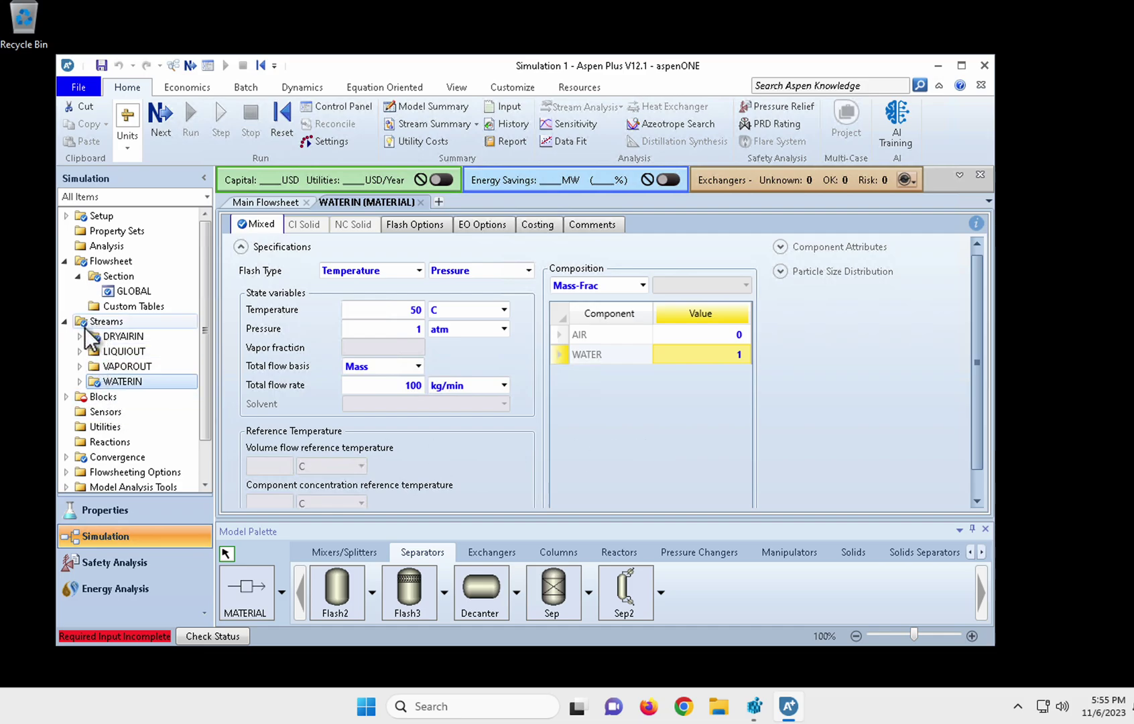
# Open the input specifications of Flash2 block B1 and set its temperature to 50 C.
pyautogui.click(66, 396)
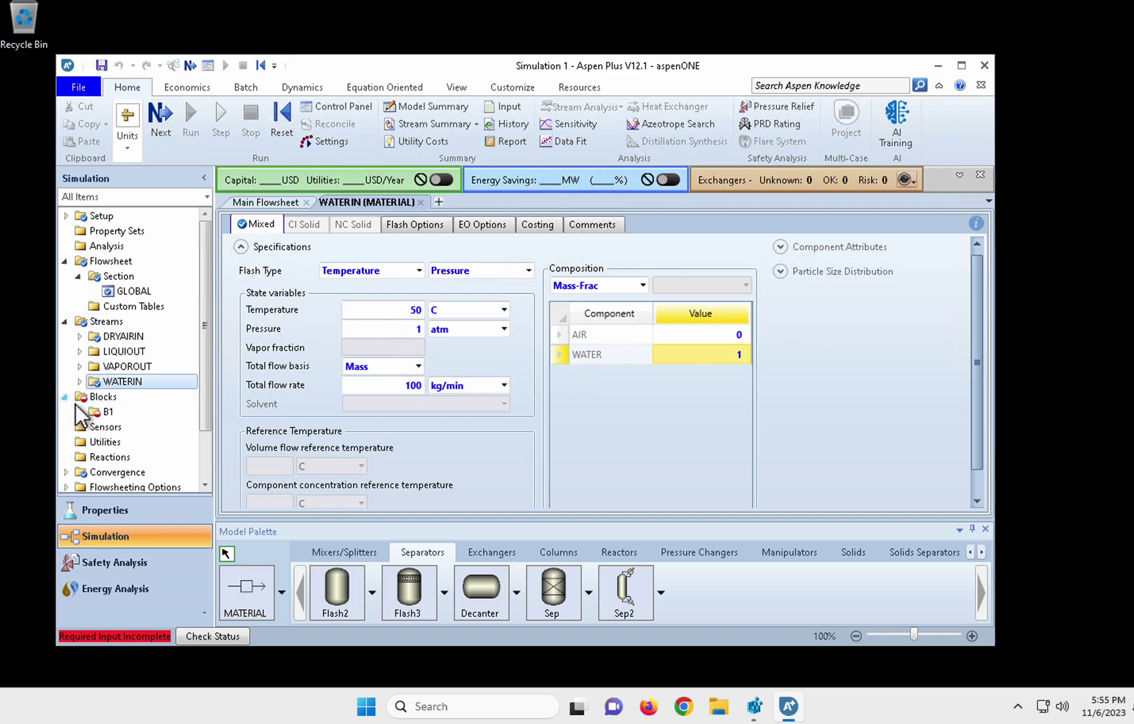
pyautogui.click(78, 411)
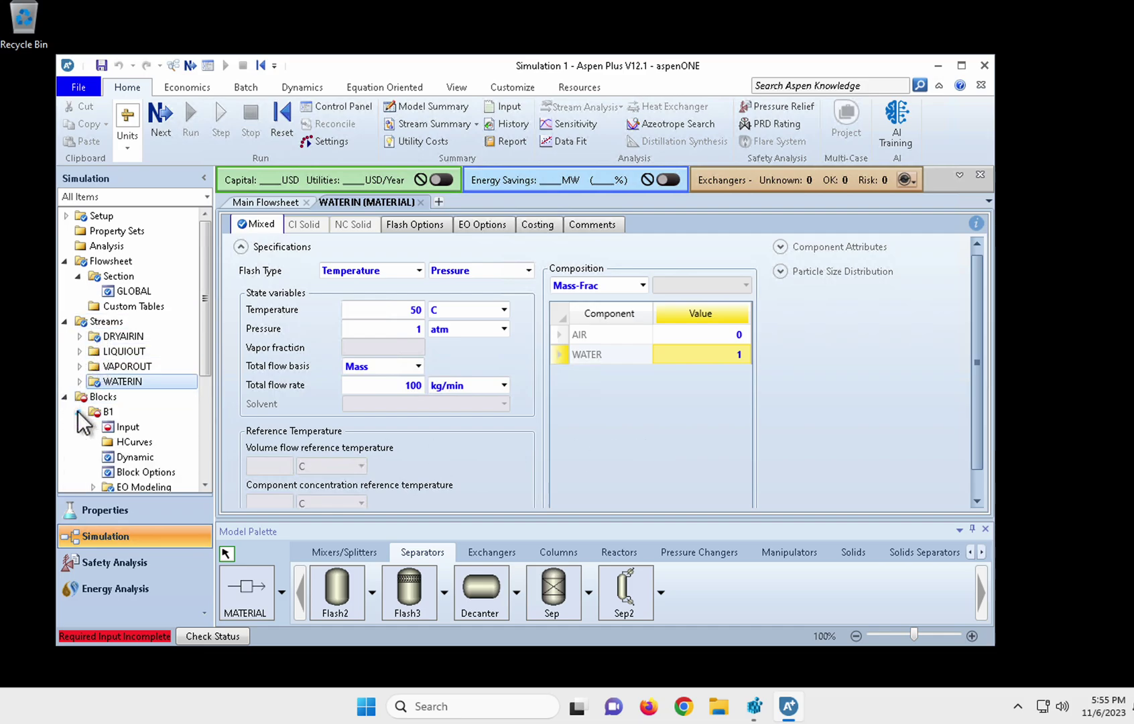
pyautogui.click(281, 201)
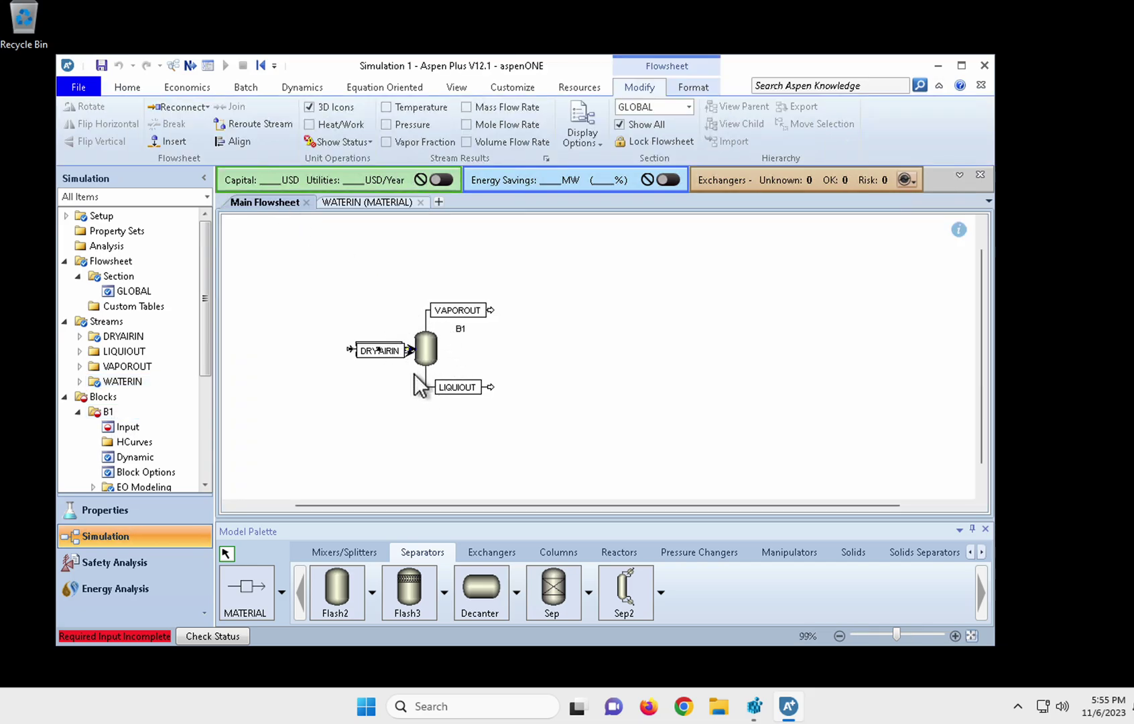
pyautogui.click(116, 428)
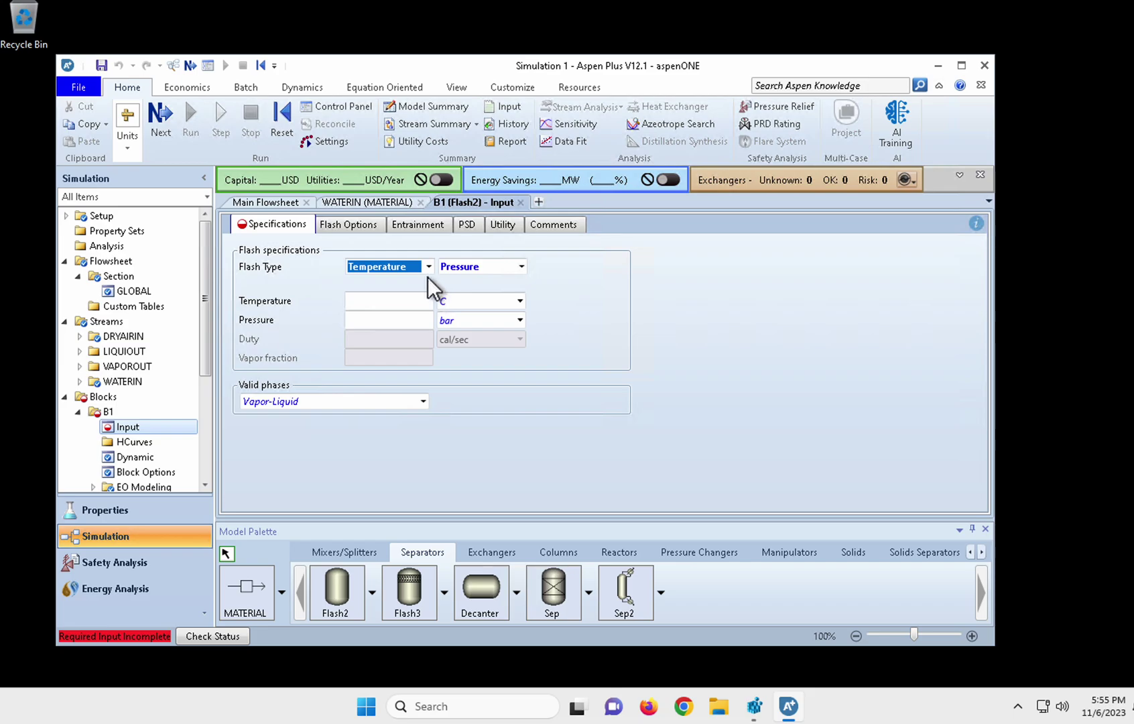
pyautogui.click(405, 300)
pyautogui.write('50')
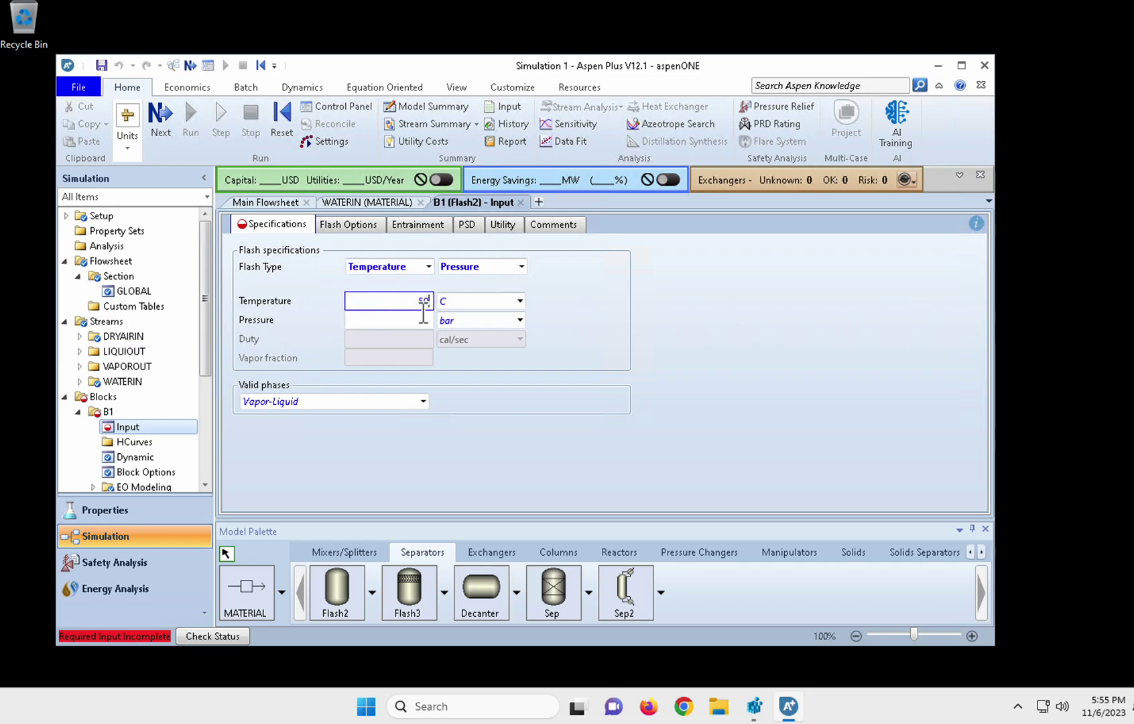
# Set the B1 block's pressure to 1 atm.
pyautogui.click(519, 320)
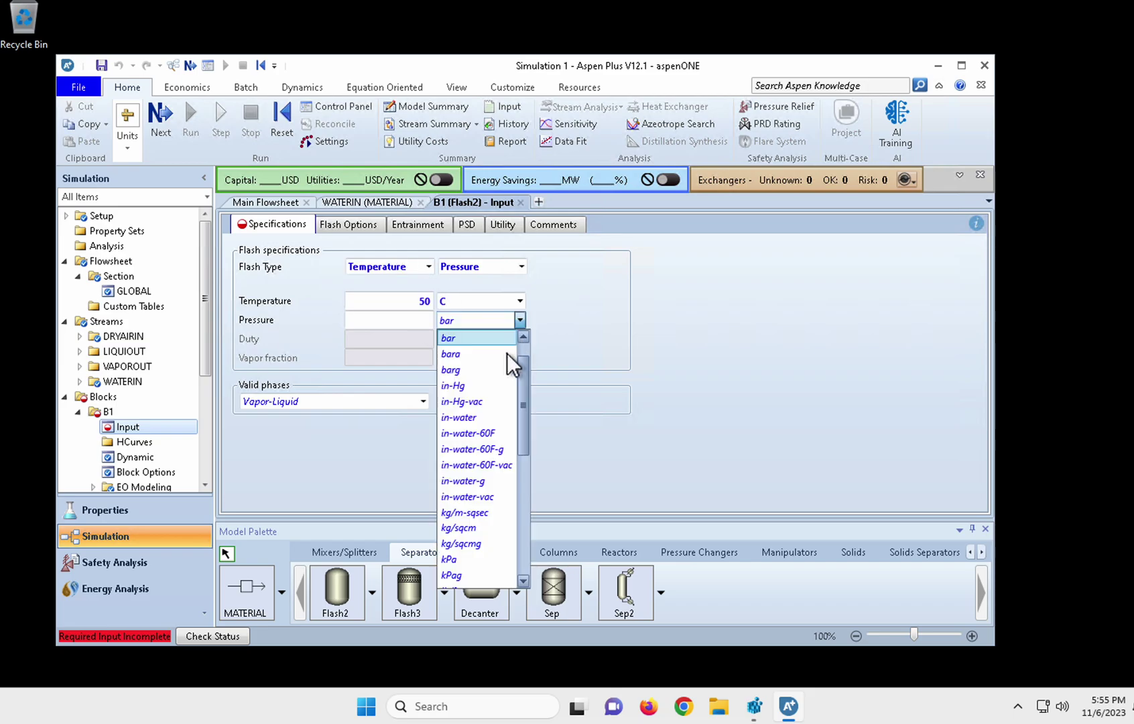
pyautogui.moveTo(526, 421); pyautogui.dragTo(525, 415)
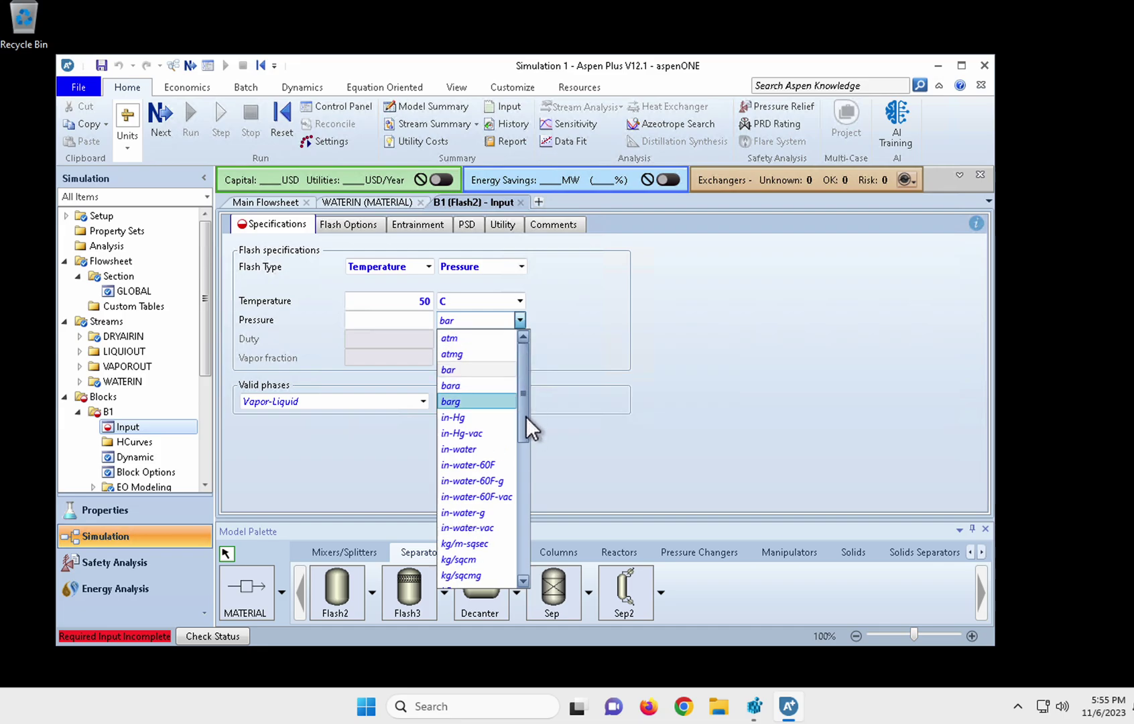
pyautogui.click(495, 334)
pyautogui.click(424, 321)
pyautogui.write('1')
pyautogui.press('Return')
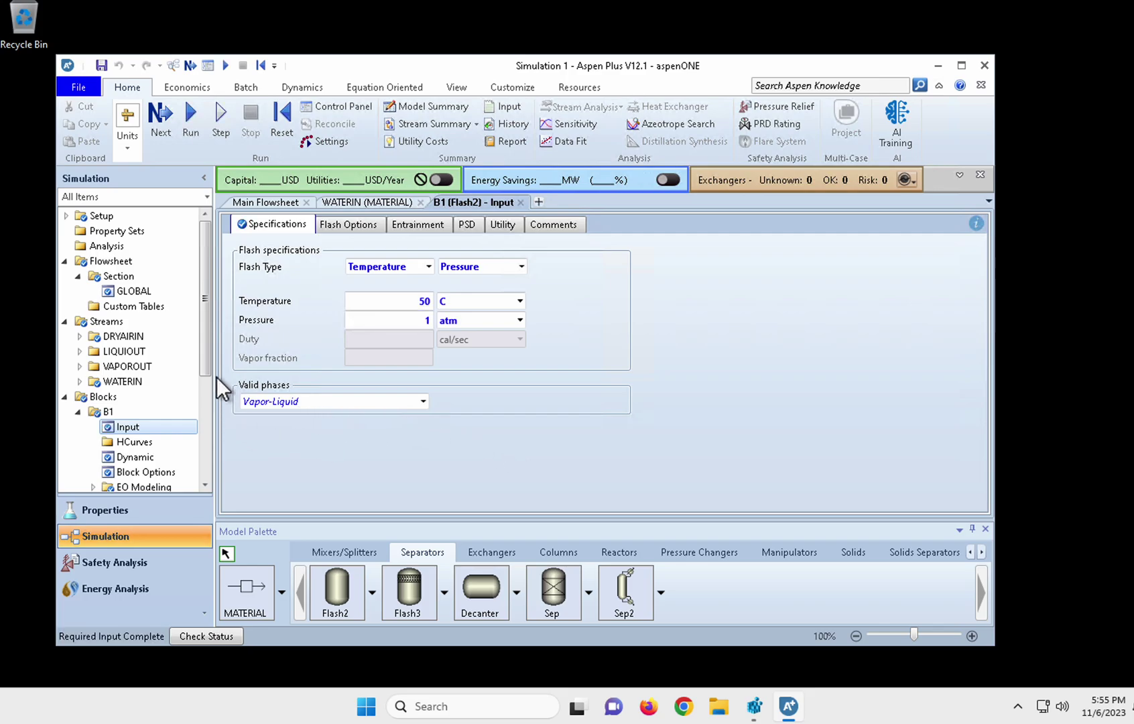
# Run the simulation and open the results of the LIQUIOUT stream.
pyautogui.moveTo(199, 352); pyautogui.dragTo(204, 305)
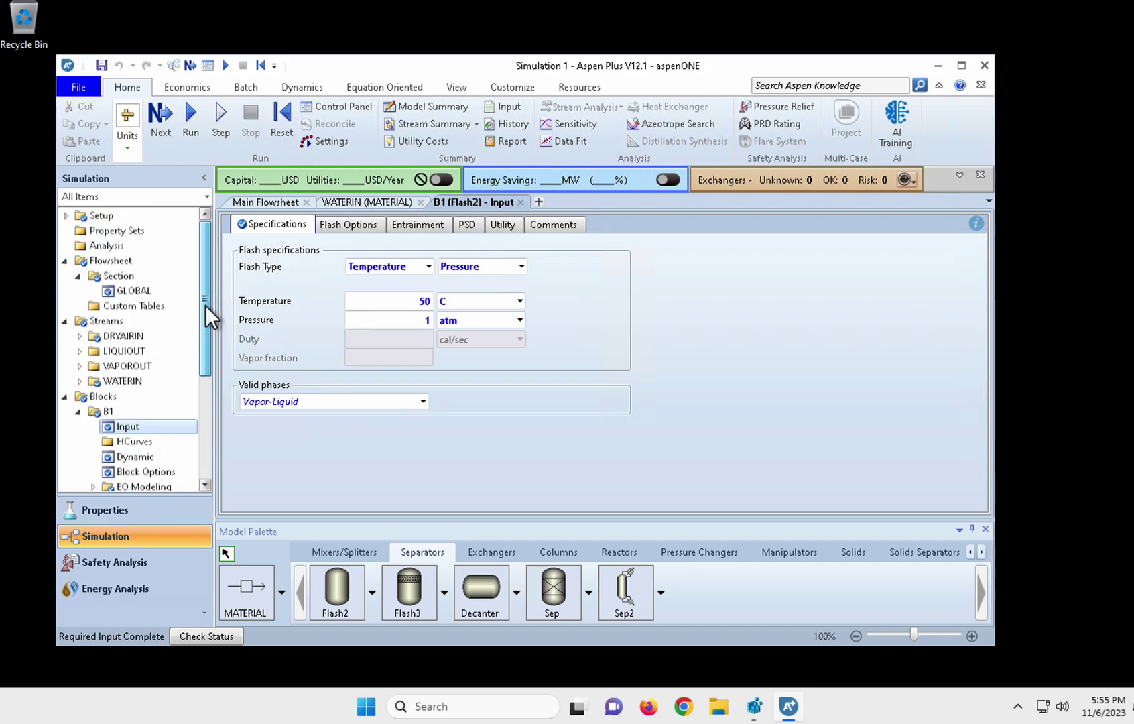
pyautogui.click(189, 117)
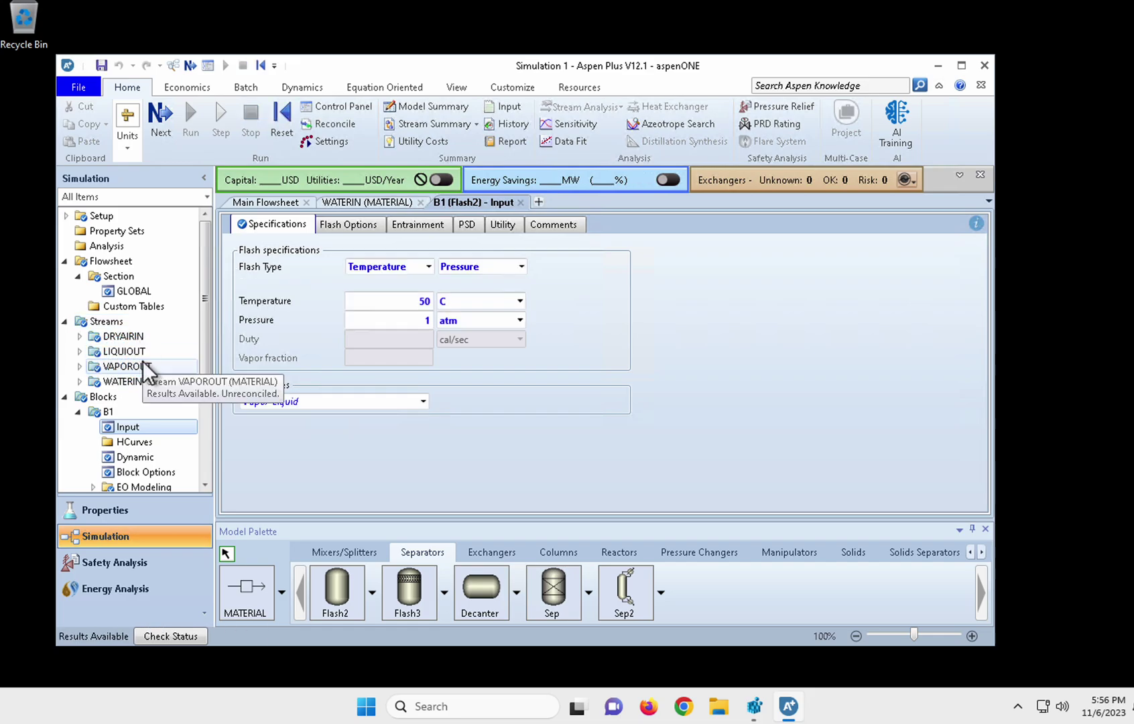
pyautogui.click(79, 351)
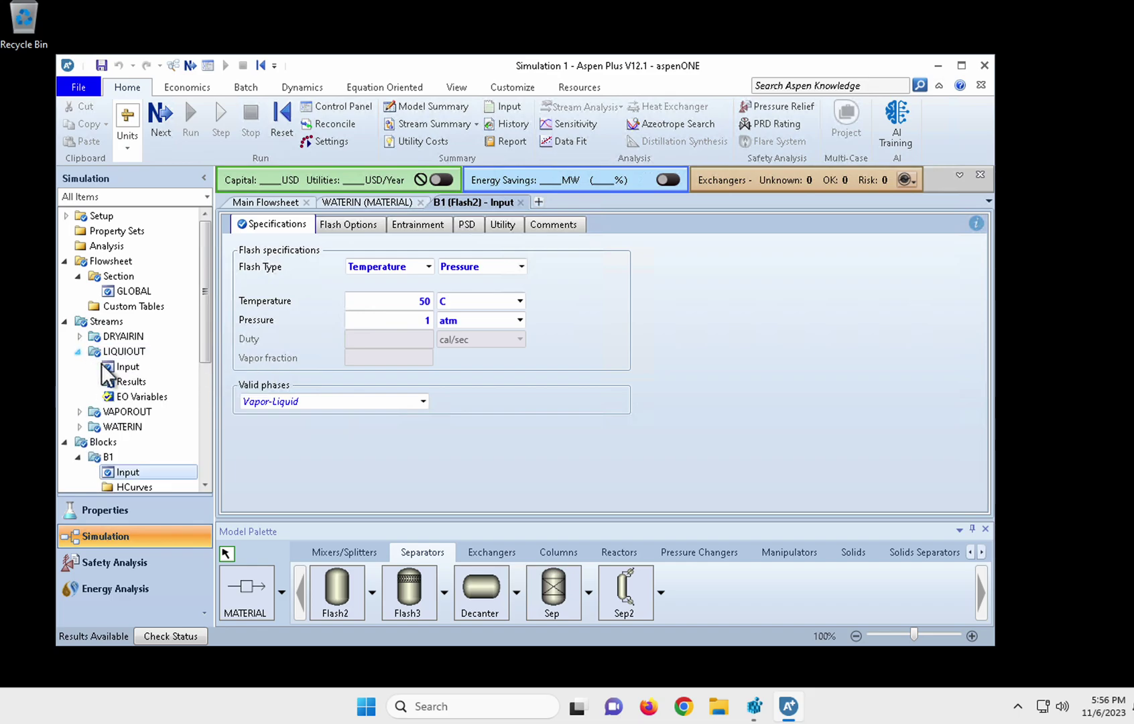
pyautogui.click(136, 379)
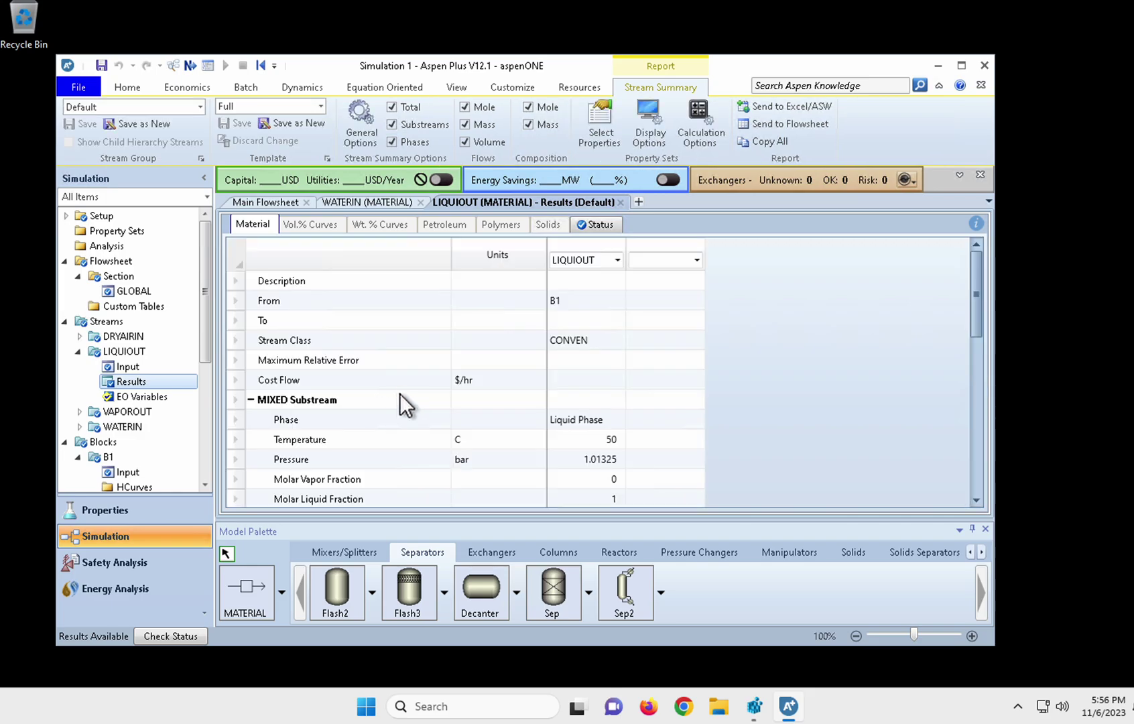
# Expand the LIQUIOUT mass flows by component and set their units to kg/min.
pyautogui.scroll(-3, 444, 383)
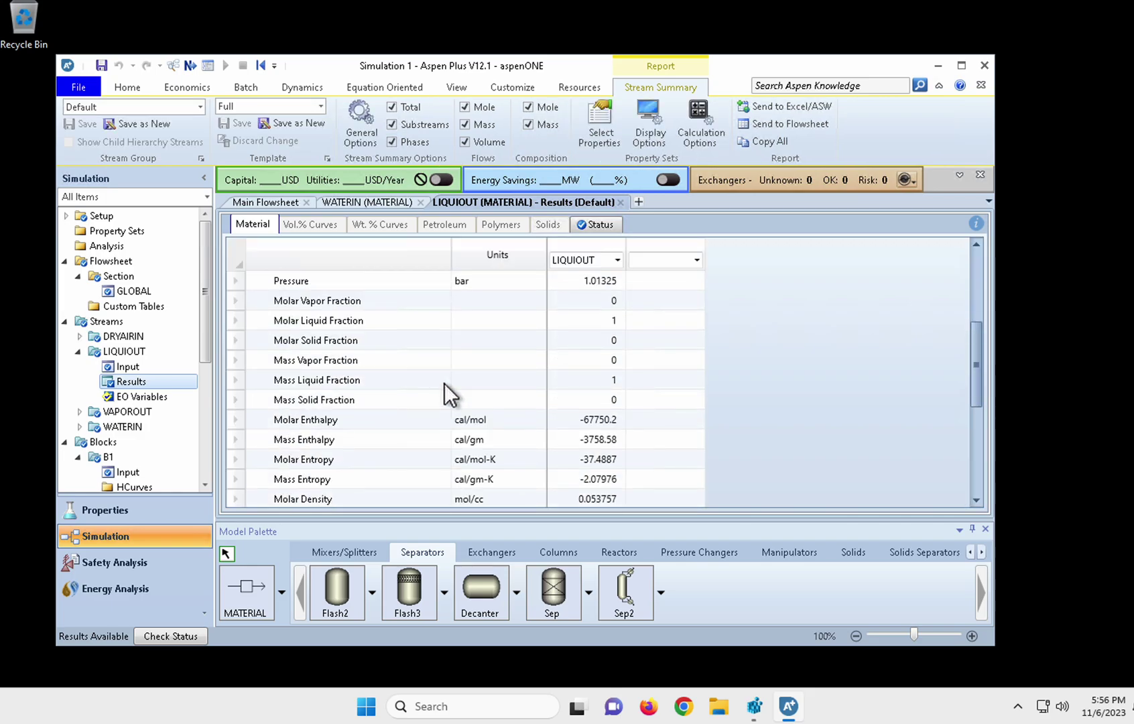
pyautogui.scroll(-4, 445, 384)
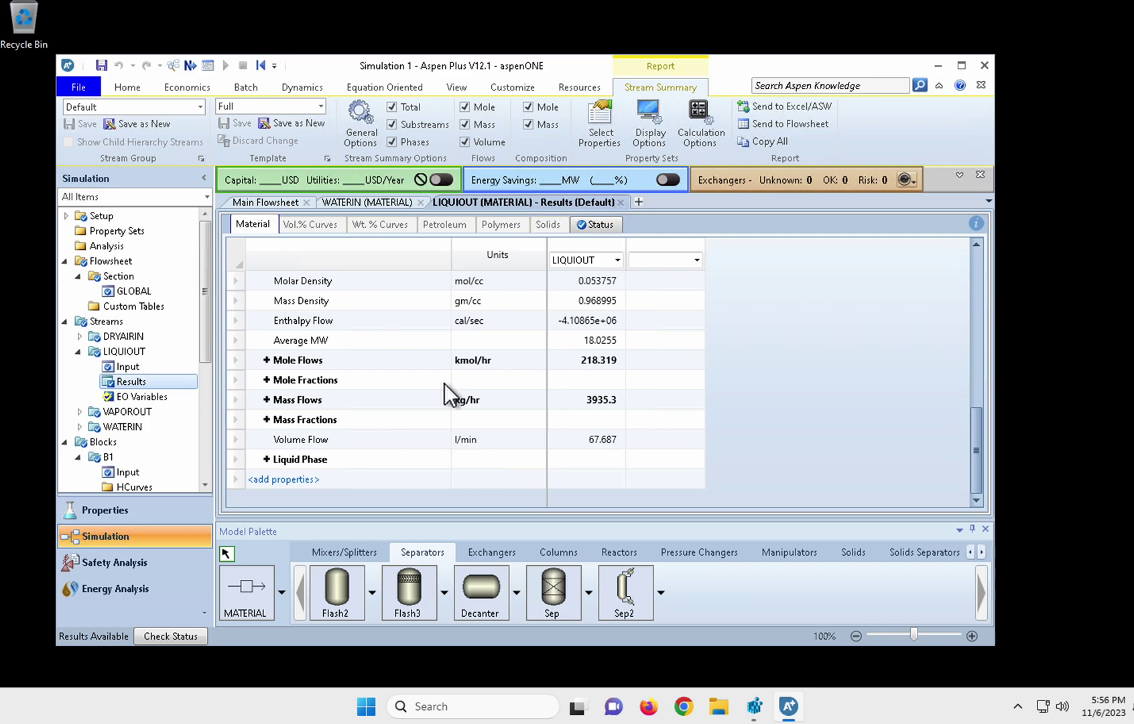
pyautogui.click(267, 399)
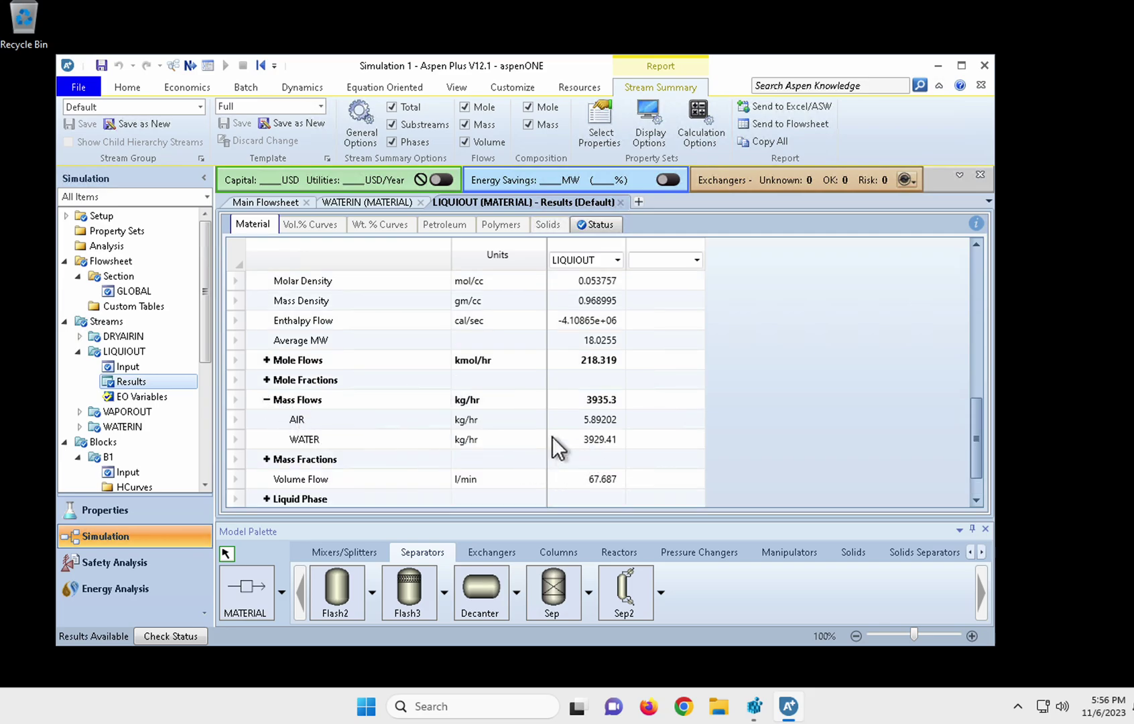
pyautogui.click(475, 399)
pyautogui.click(507, 397)
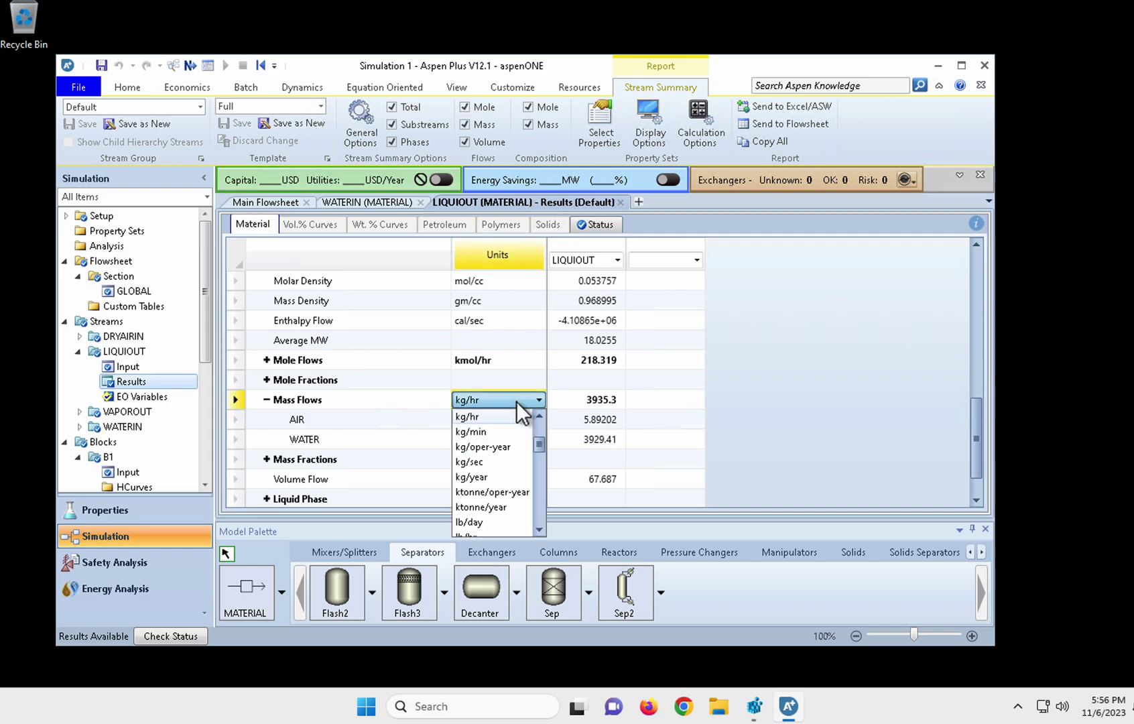
pyautogui.click(512, 431)
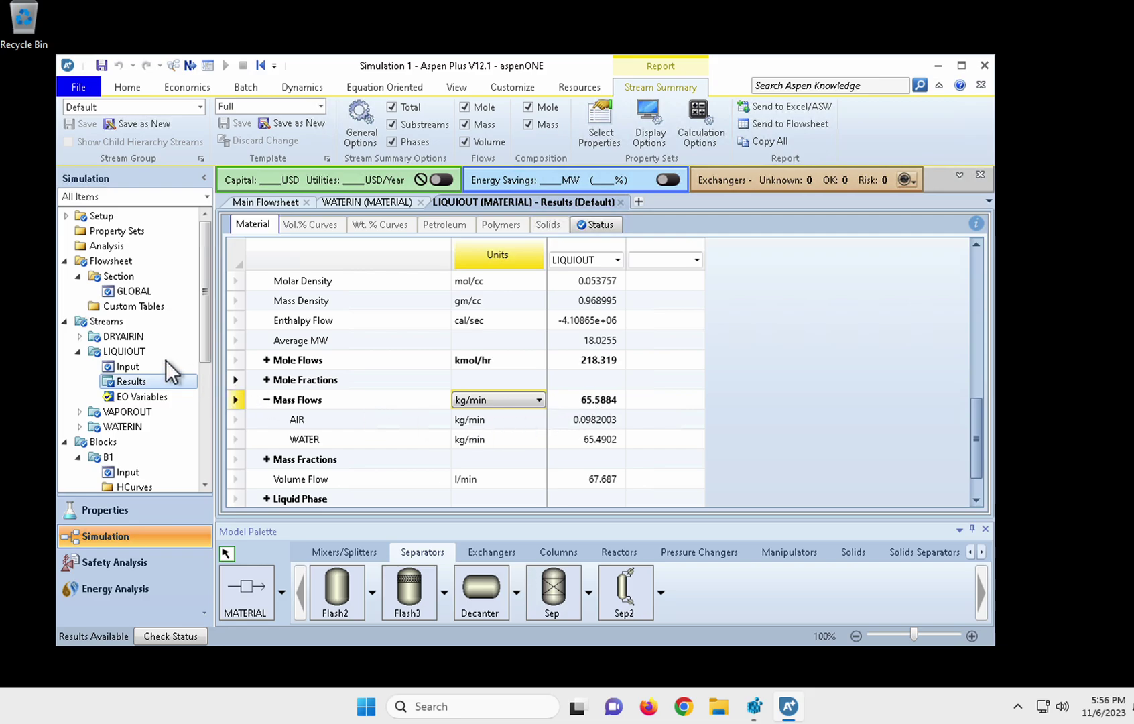
# Open the VAPOROUT stream results, expand the mass flows by component and display them in kg/min.
pyautogui.click(79, 411)
pyautogui.click(119, 441)
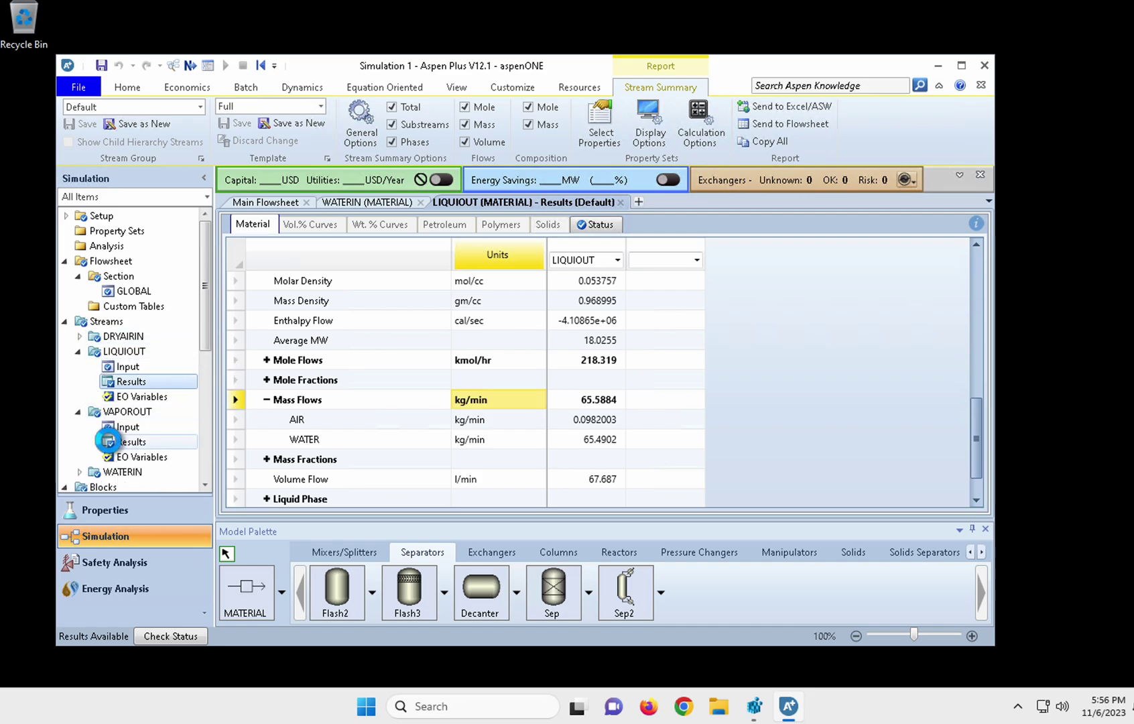
pyautogui.scroll(-7, 358, 398)
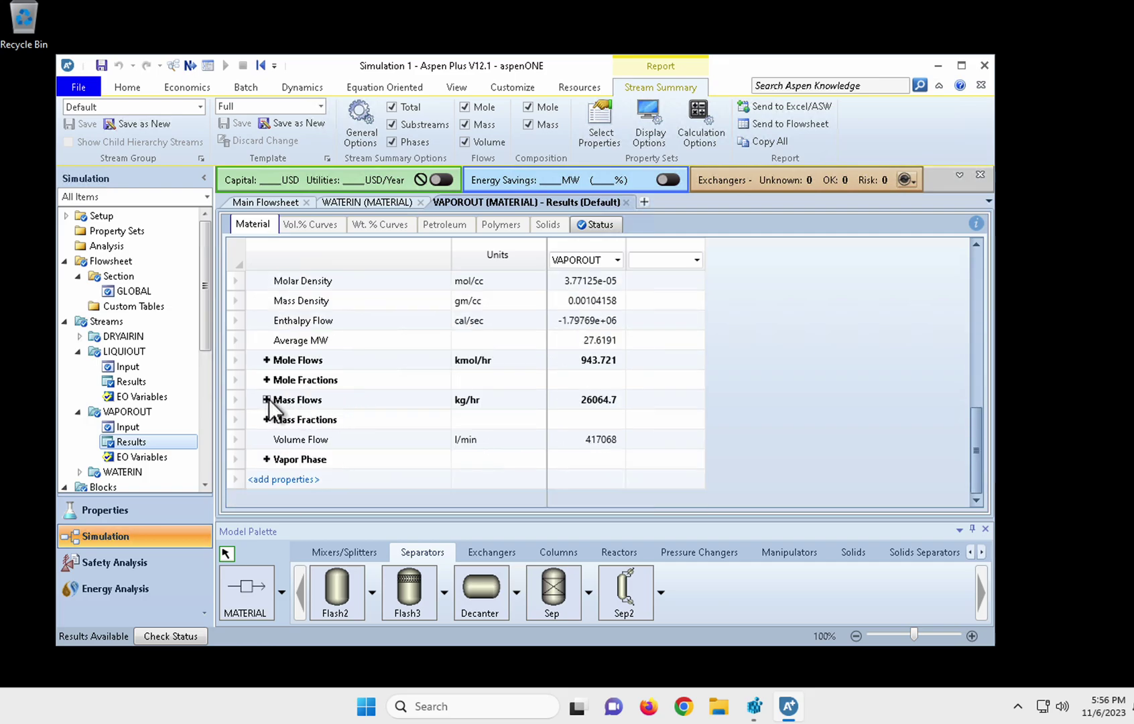
pyautogui.click(266, 400)
pyautogui.click(535, 402)
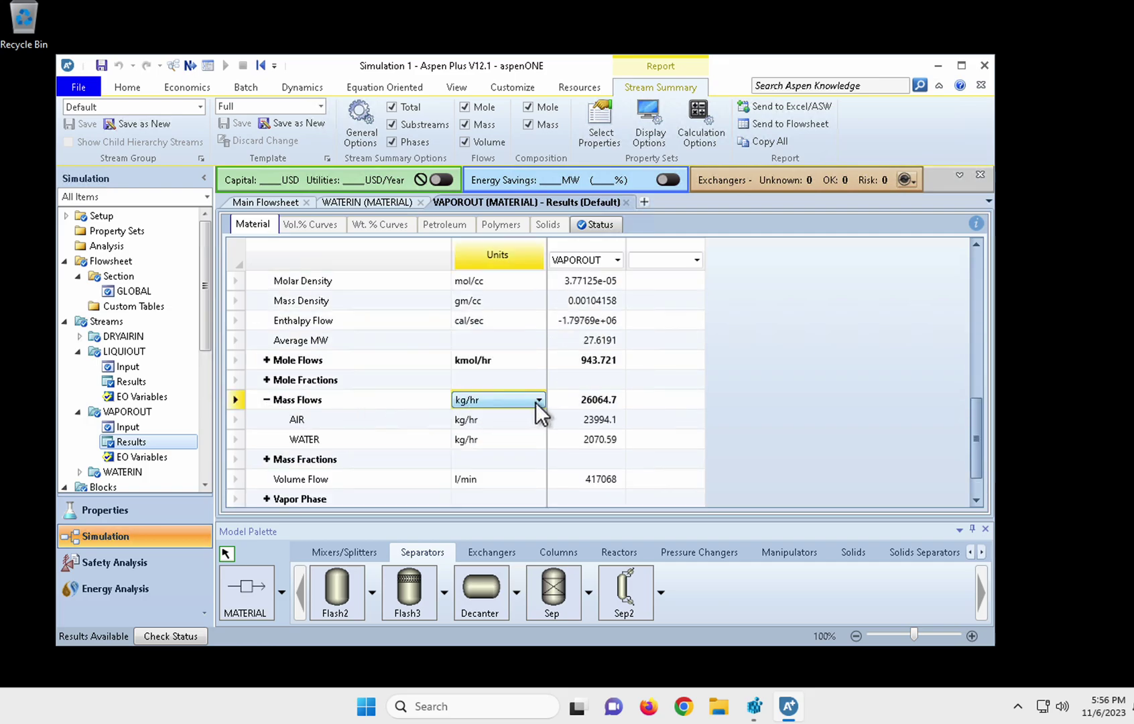
pyautogui.click(538, 400)
pyautogui.click(509, 433)
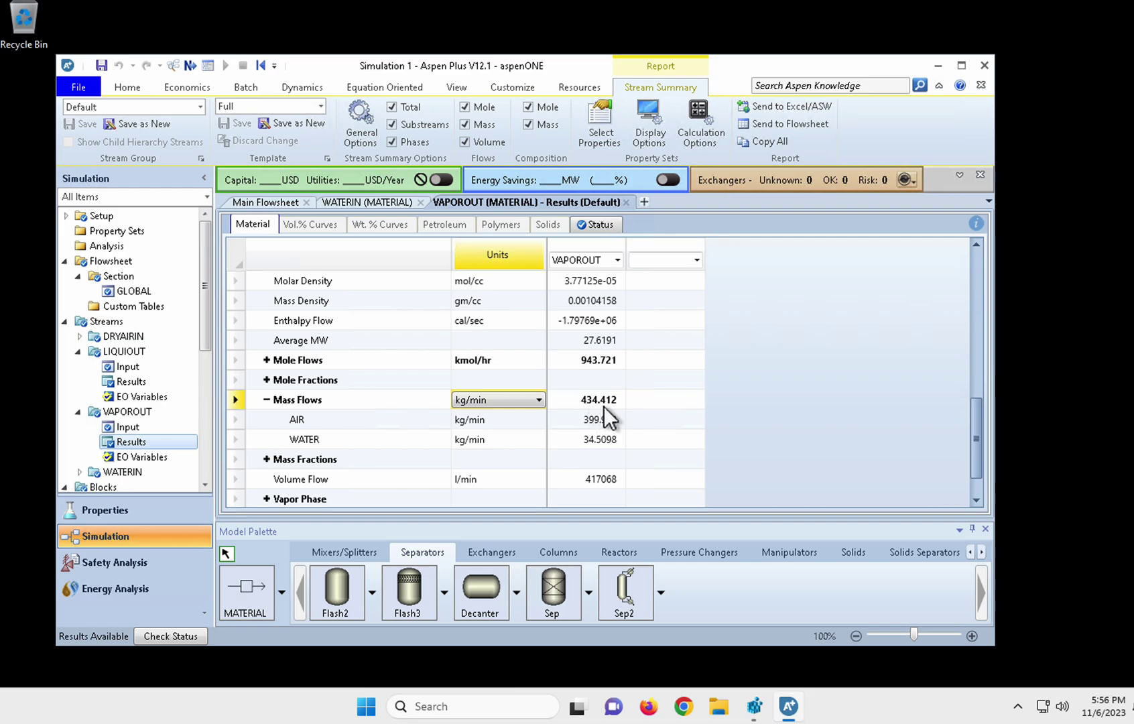
# Add the Relative humidity property (RELHUMID) to the stream summary template from the VAPOROUT results.
pyautogui.scroll(-1, 607, 416)
pyautogui.scroll(7, 604, 405)
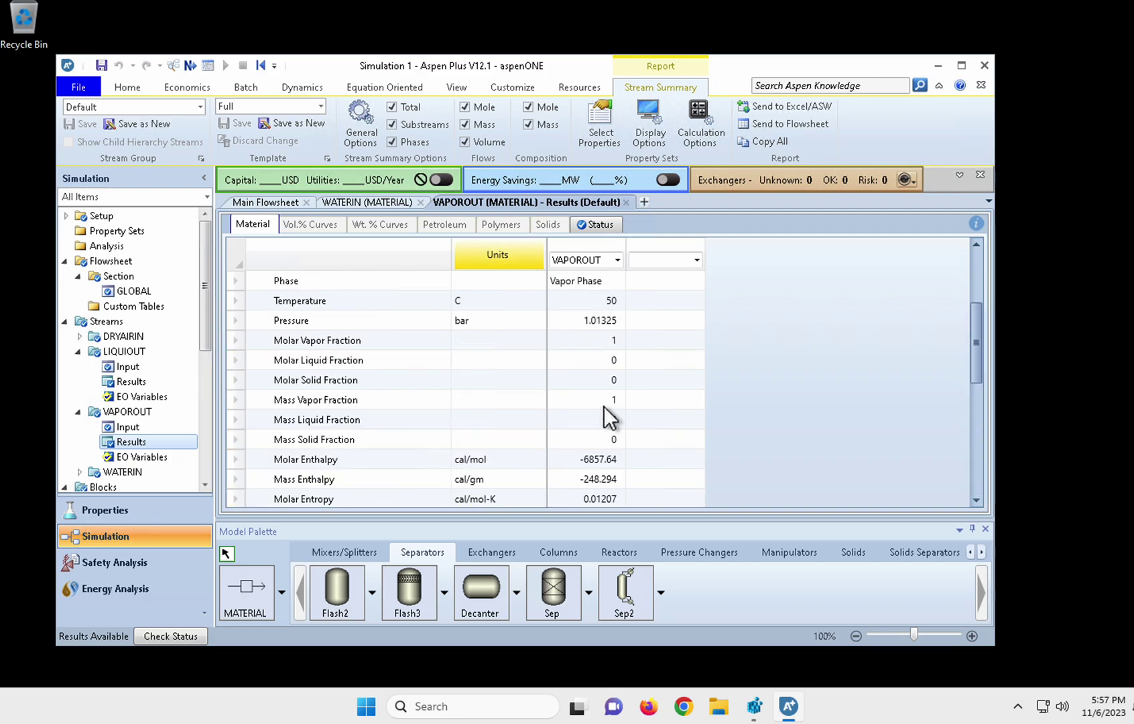
pyautogui.scroll(-6, 605, 405)
pyautogui.scroll(-2, 604, 405)
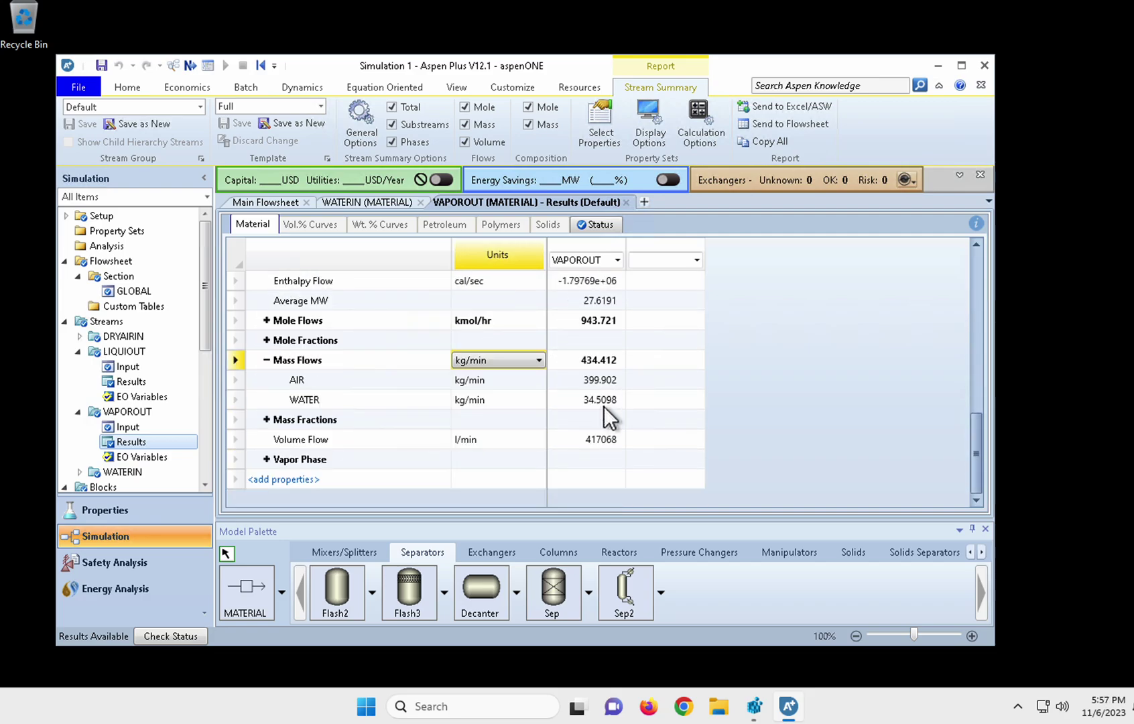
pyautogui.click(286, 478)
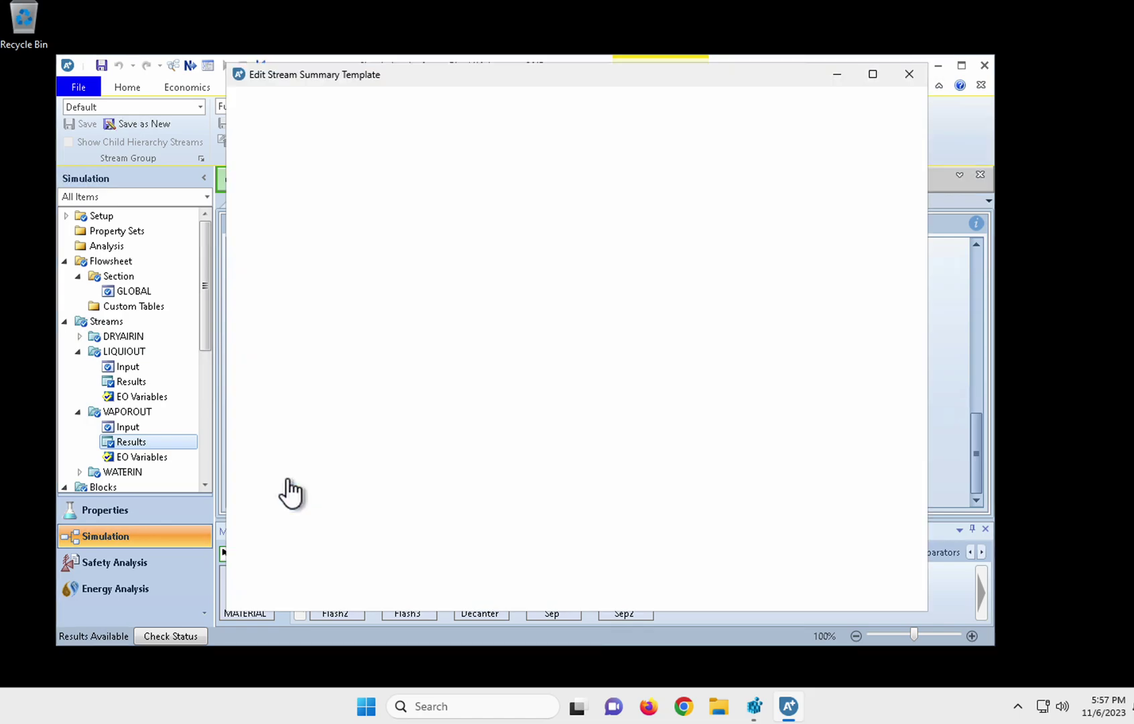
pyautogui.write('relativ')
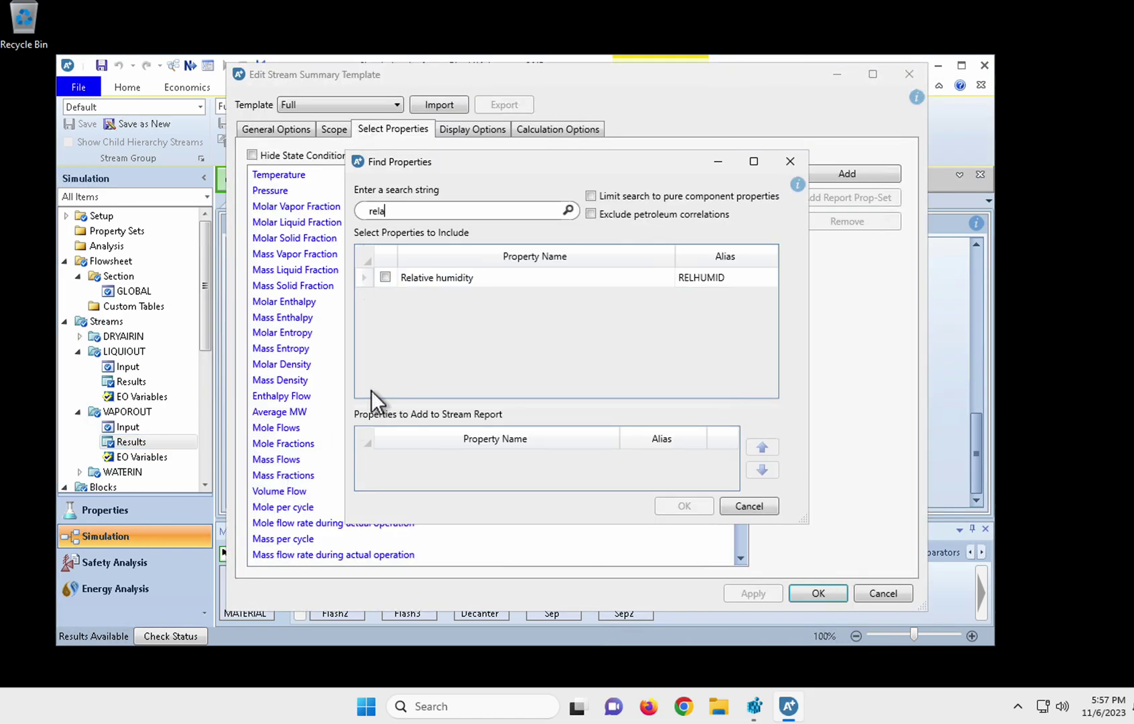
pyautogui.click(385, 277)
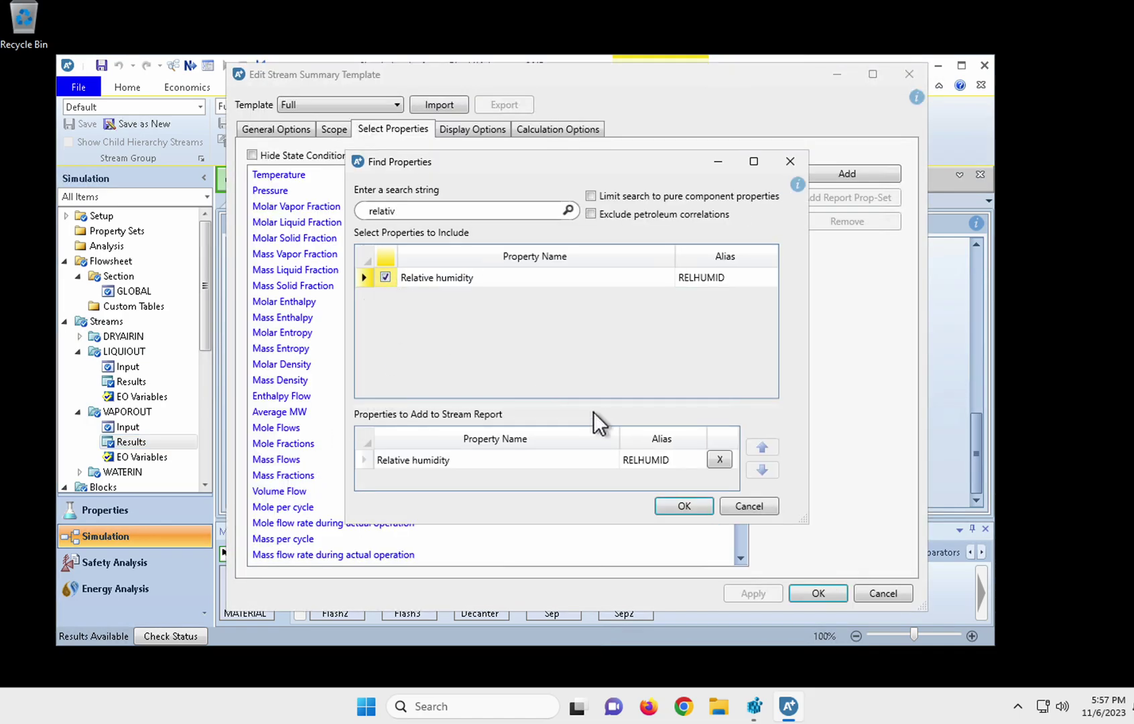
pyautogui.click(677, 506)
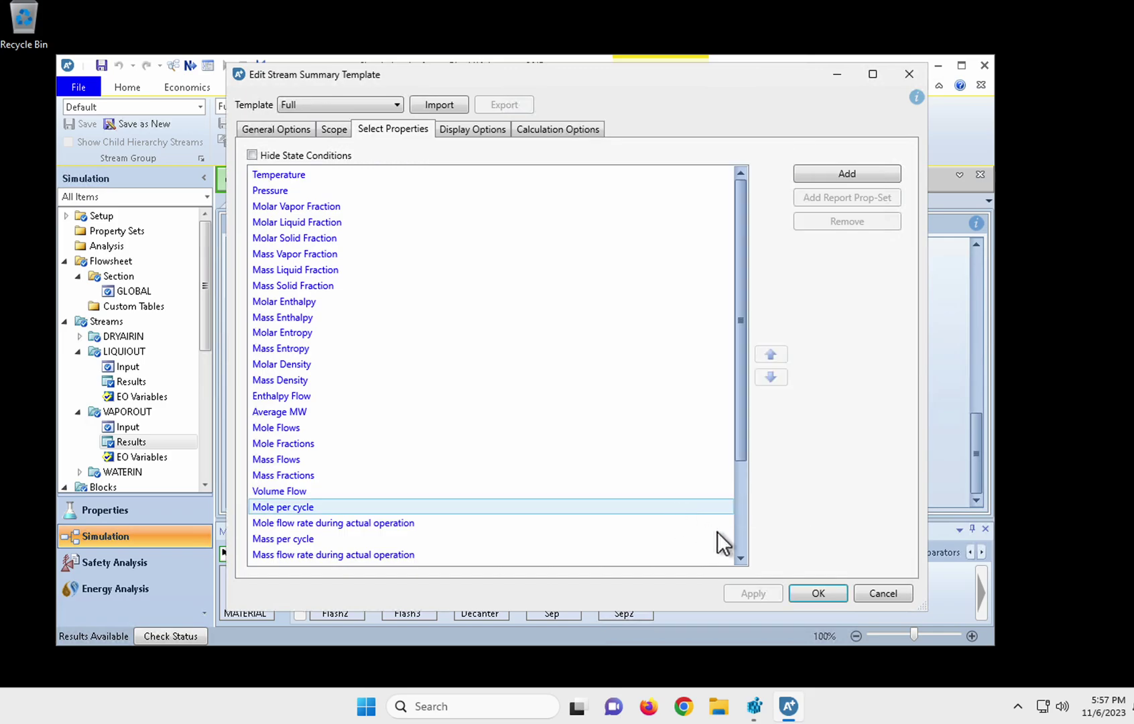
pyautogui.click(798, 587)
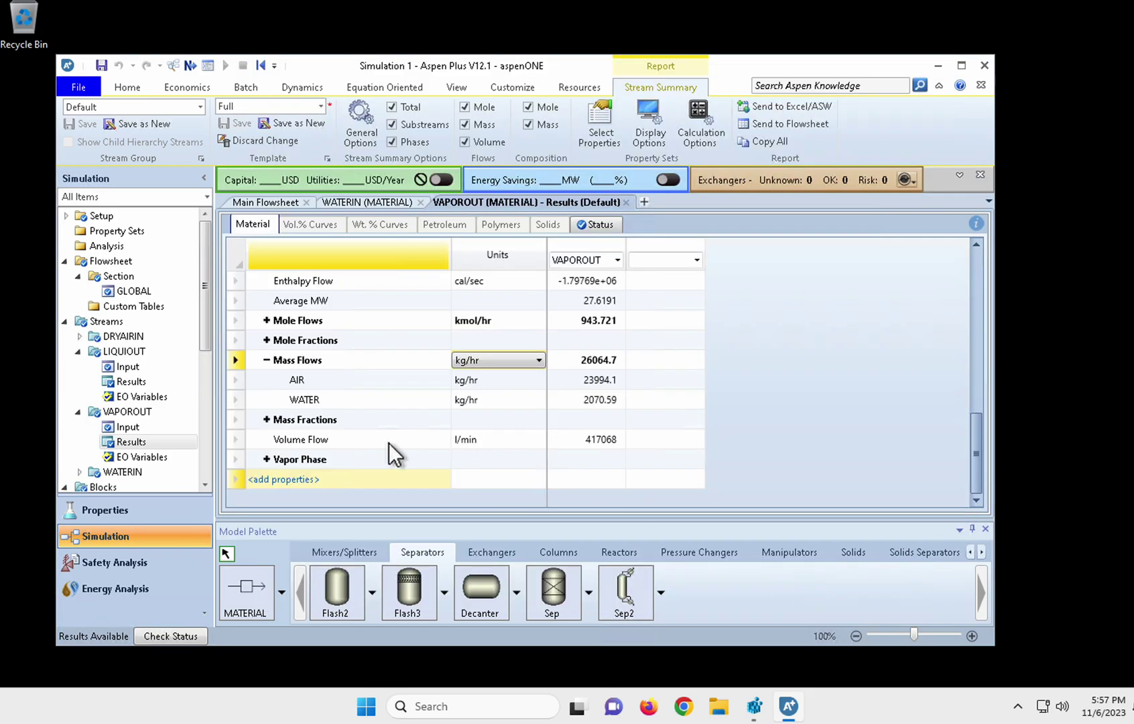
# Expand the Vapor Phase and Mass Fractions sections of the VAPOROUT results to examine them.
pyautogui.click(265, 460)
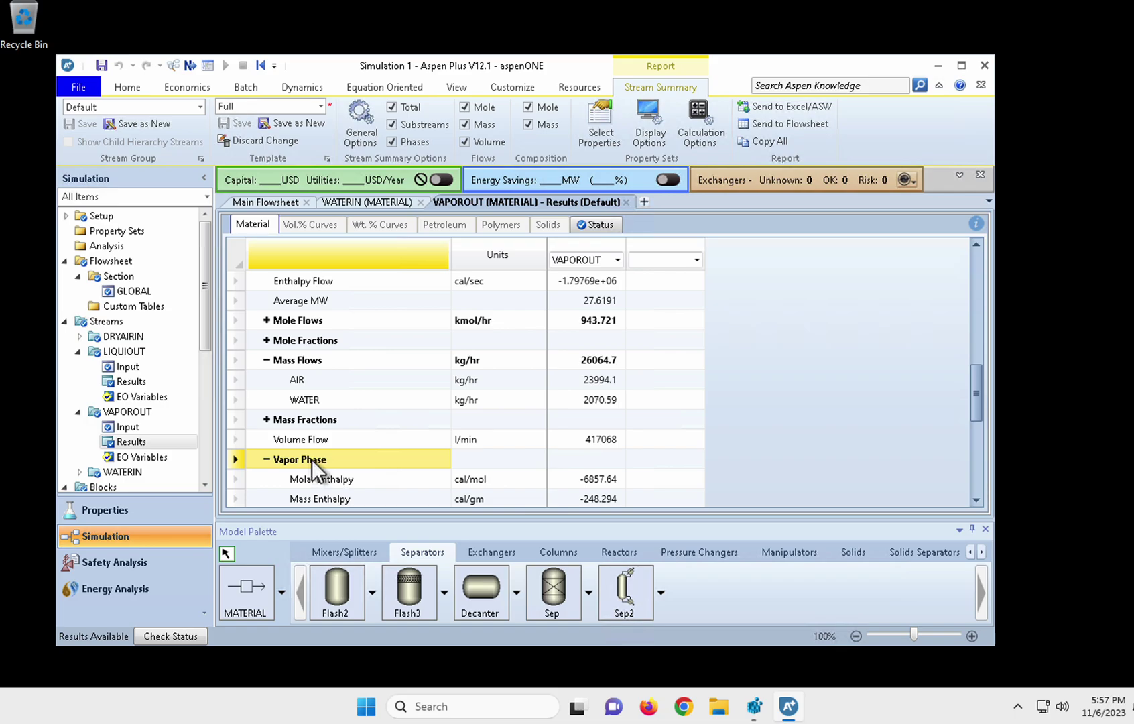
pyautogui.click(264, 460)
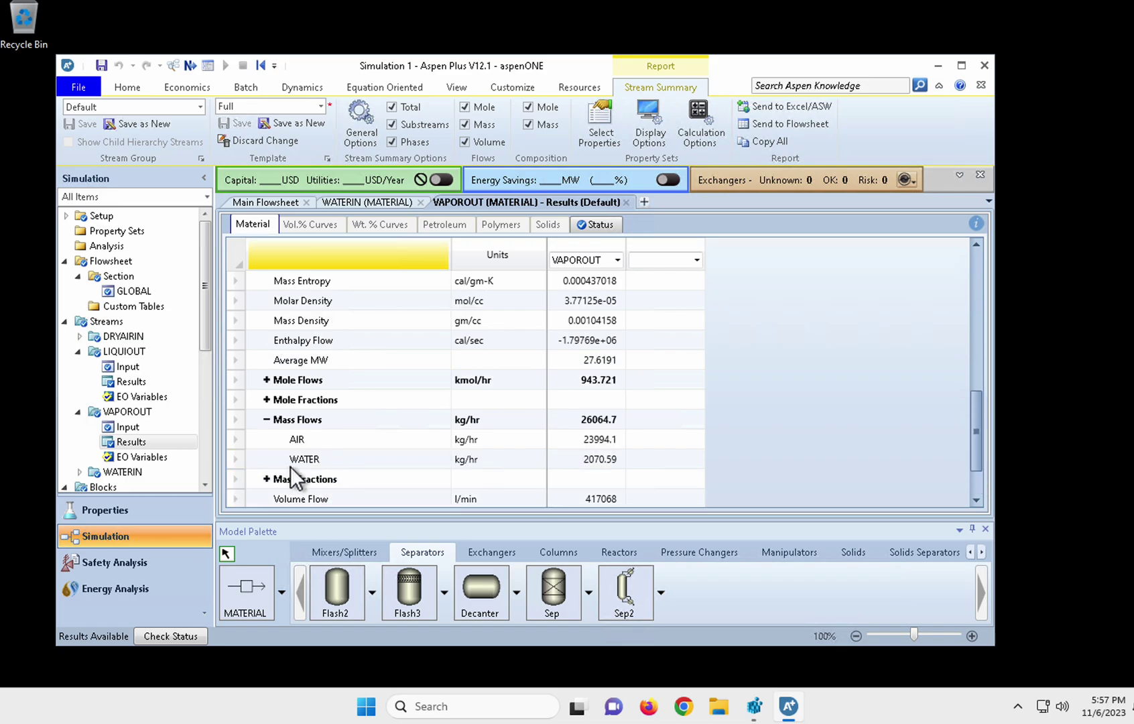
pyautogui.click(266, 458)
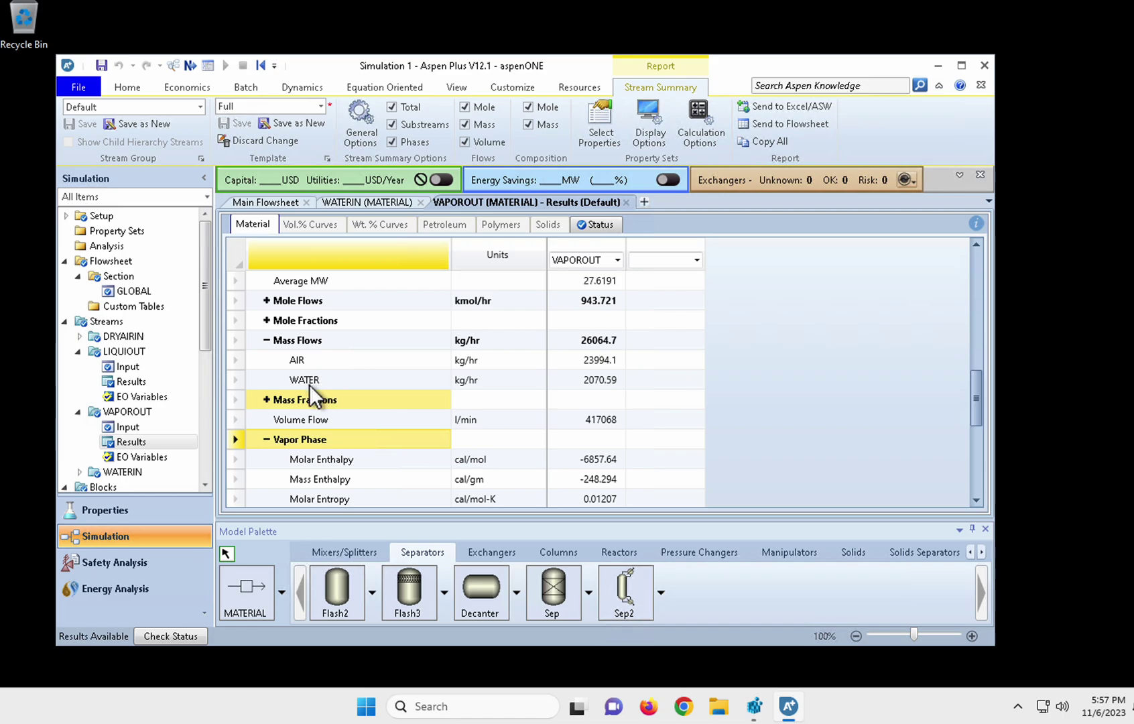
pyautogui.click(265, 400)
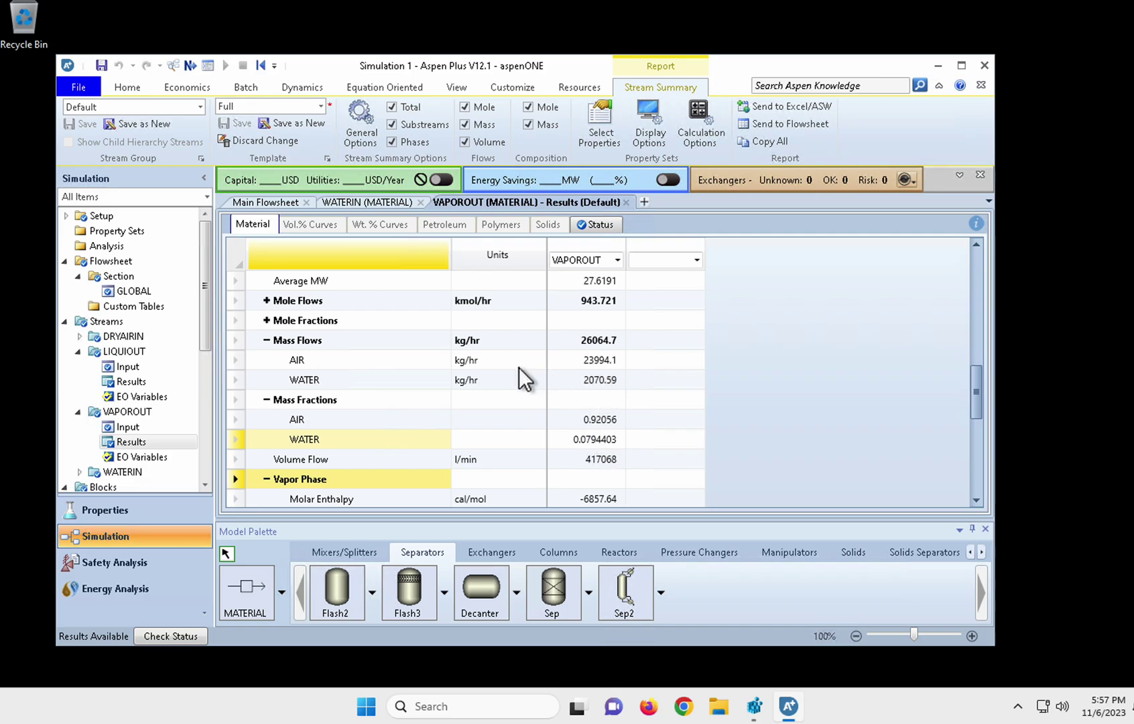
# Switch the VAPOROUT mass flow units back to kg/min.
pyautogui.click(479, 340)
pyautogui.click(517, 339)
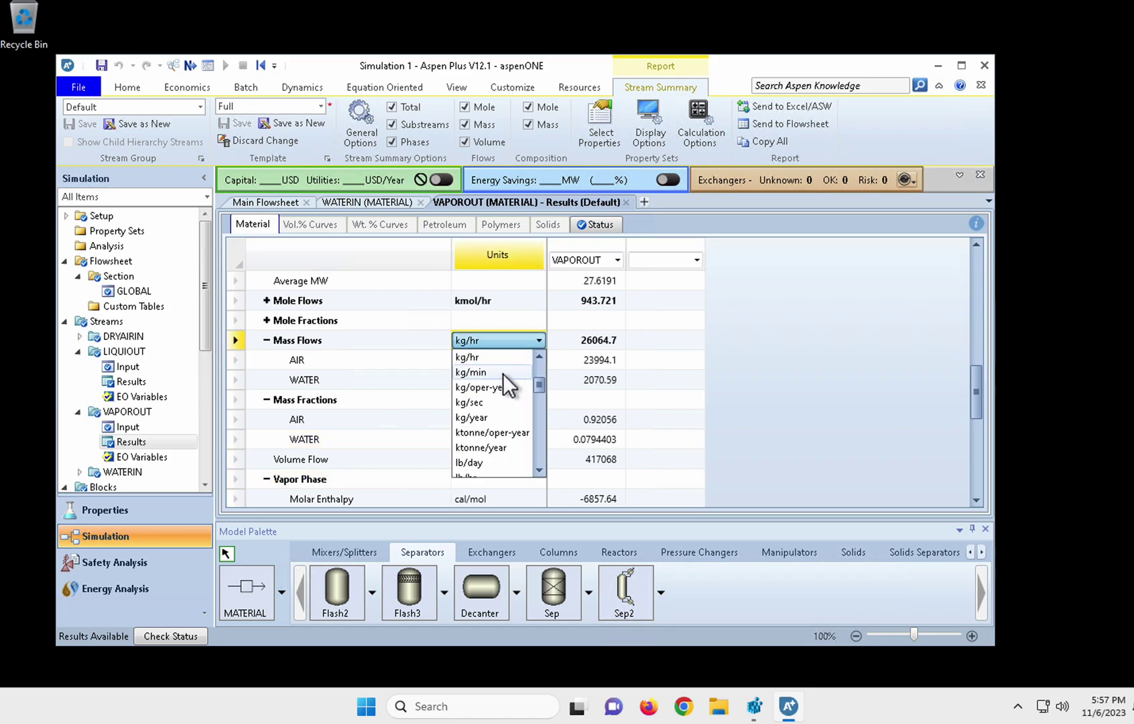
pyautogui.click(503, 373)
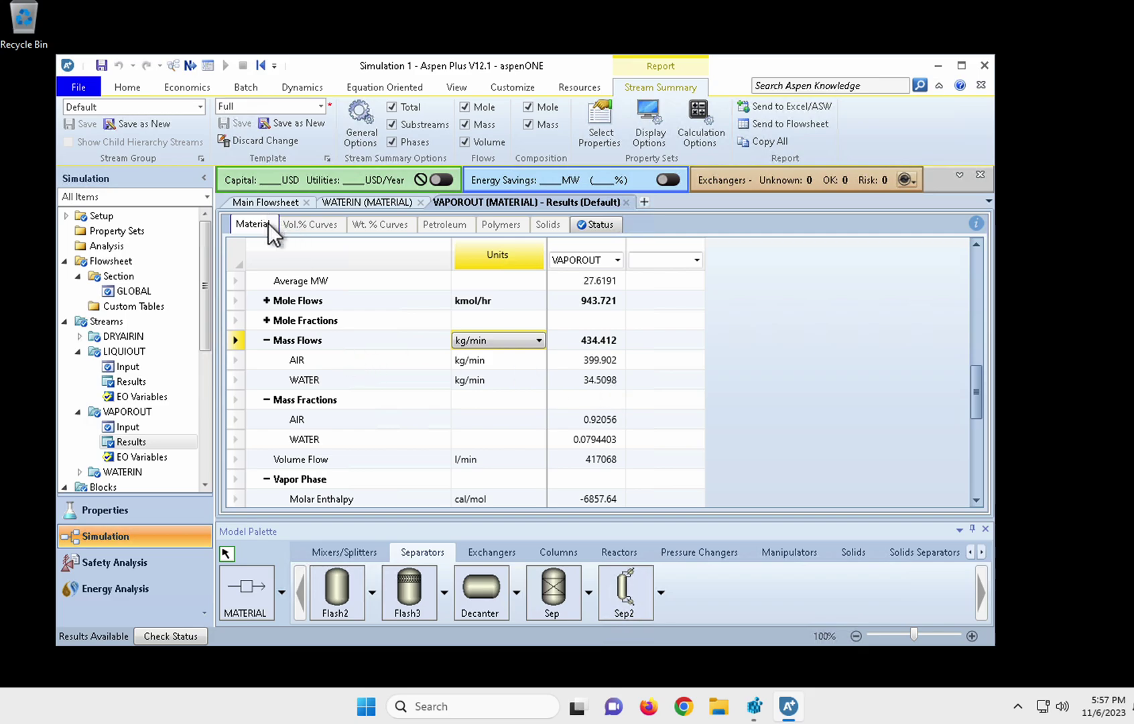
# Switch to the dryer diagram screenshot and examine its vapor outlet flows and compositions for comparison with the simulation.
pyautogui.hotkey('ctrl', 'Up')
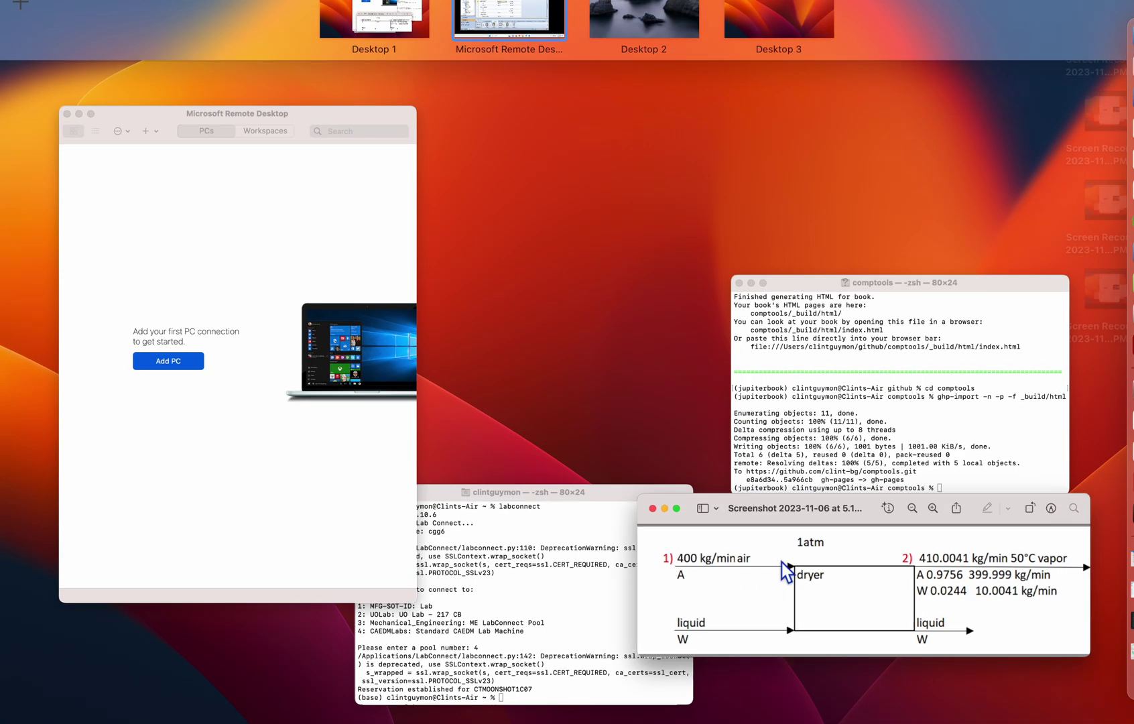
pyautogui.click(785, 573)
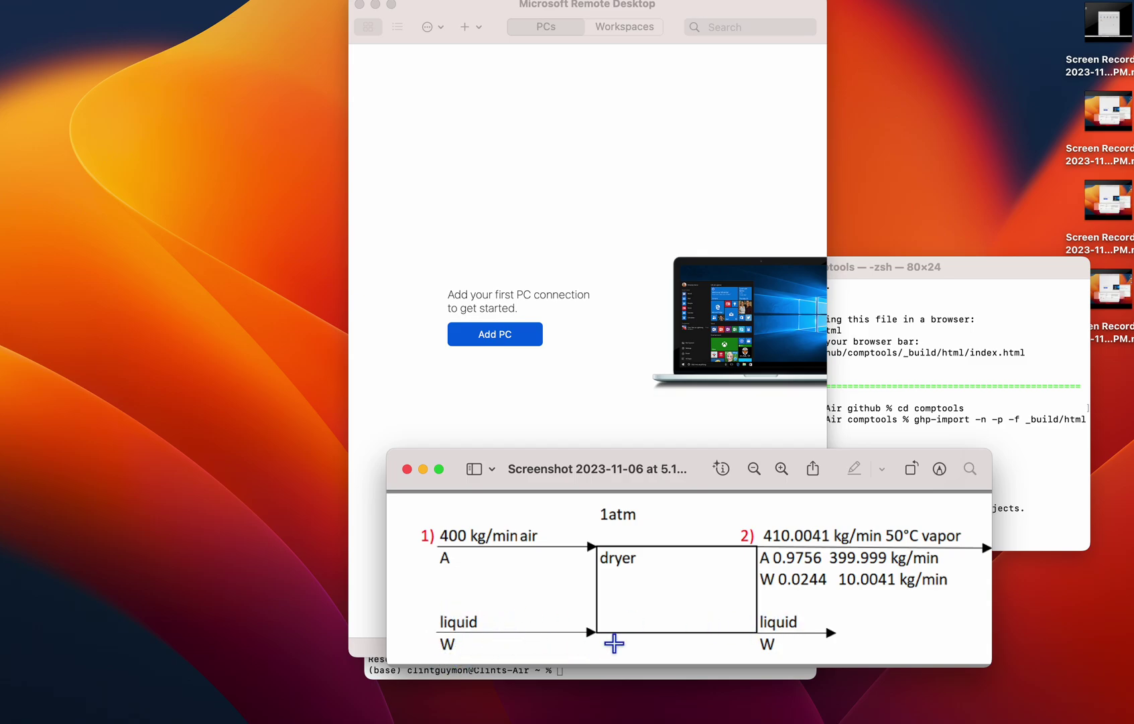
pyautogui.moveTo(811, 541)
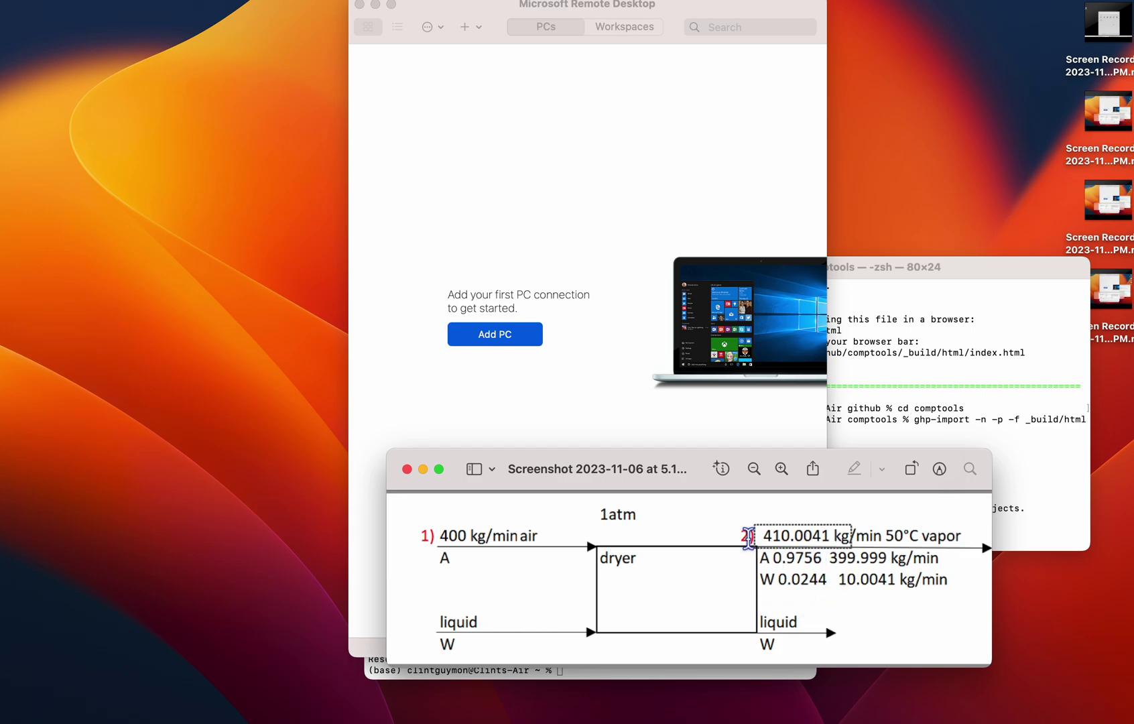